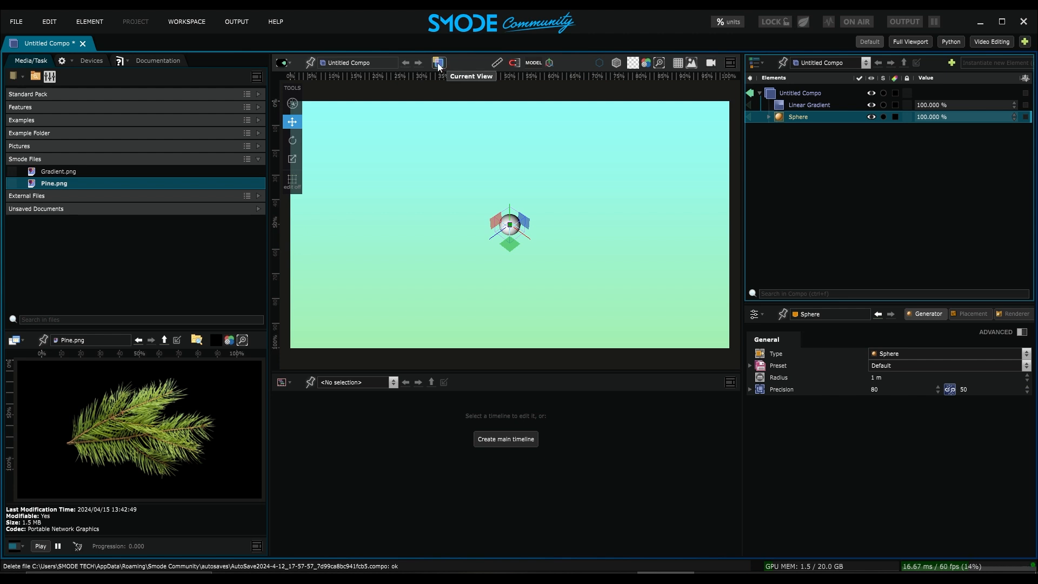
- Show the composition as a 3D scene in the viewport and enlarge the front view from the four-view layout
{"action": "left_click", "coordinate": [439, 64]}
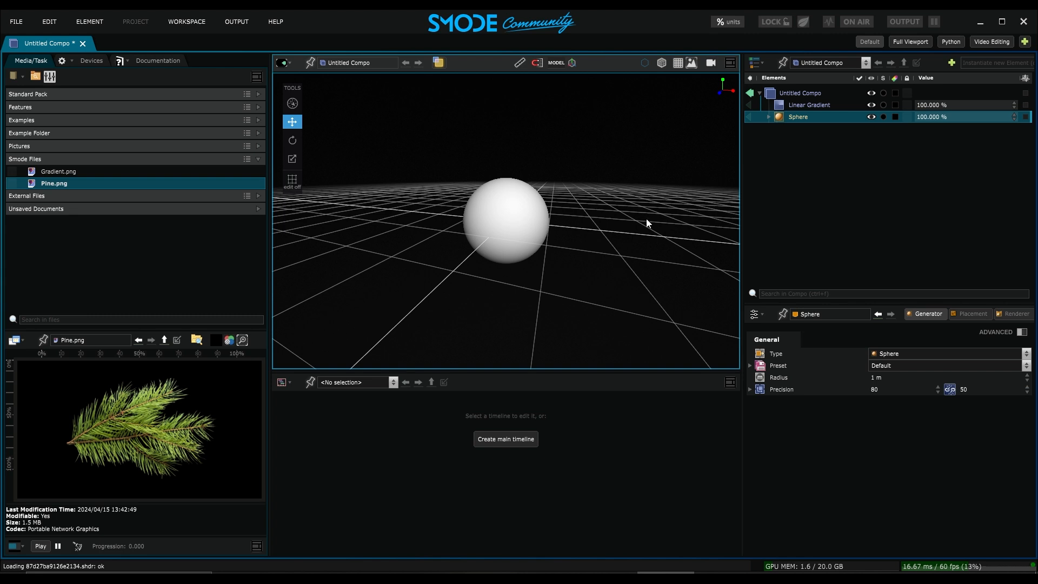
{"action": "mouse_move", "coordinate": [647, 219]}
{"action": "middle_mouse_down"}
{"action": "mouse_move", "coordinate": [631, 228]}
{"action": "mouse_move", "coordinate": [645, 228]}
{"action": "middle_mouse_up"}
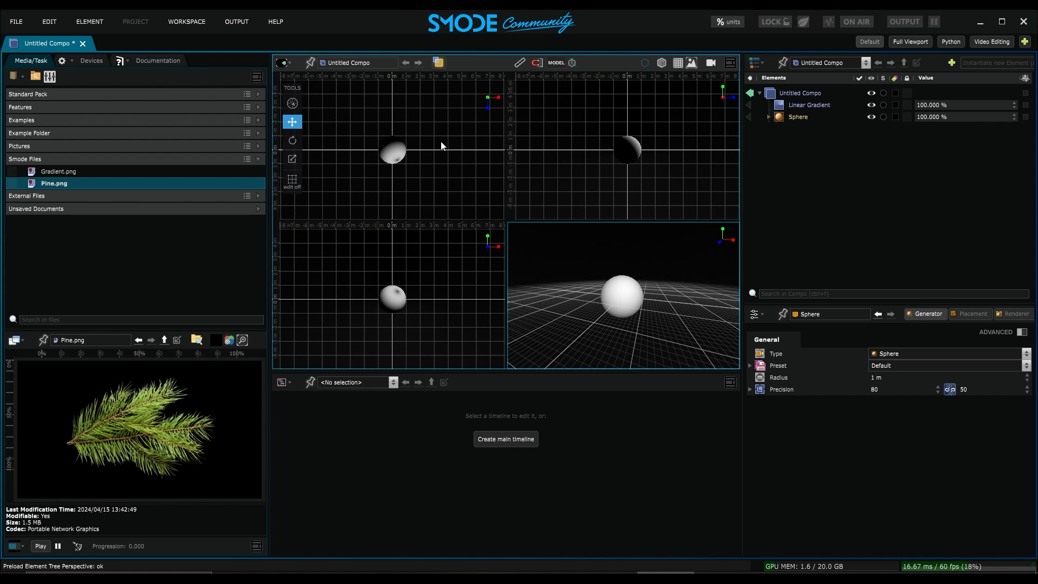
{"action": "double_click", "coordinate": [465, 301]}
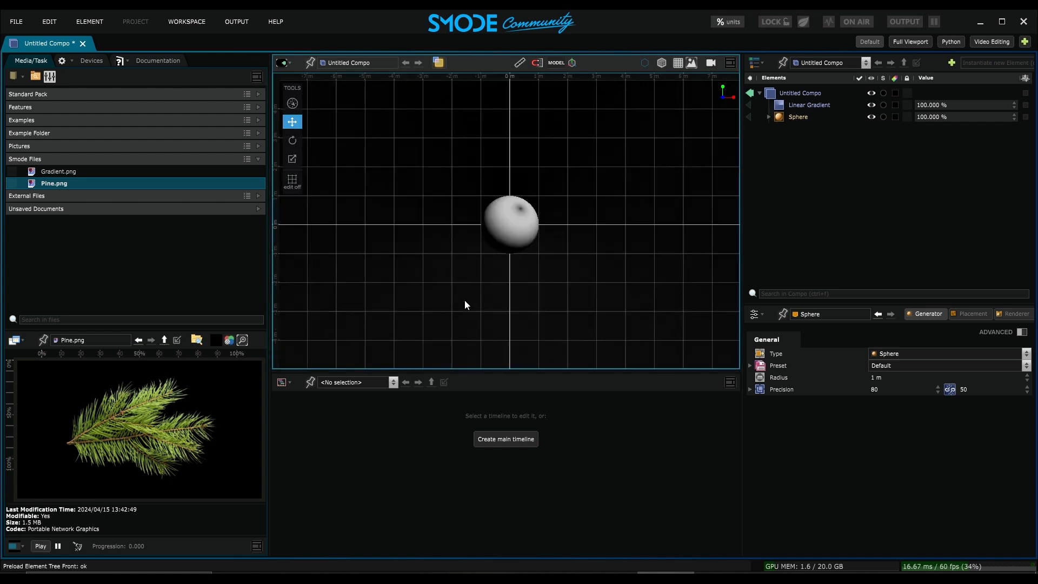
- Try moving the sphere slightly up and to the right along its axes in the front view, and undo the moves
{"action": "left_click", "coordinate": [505, 221]}
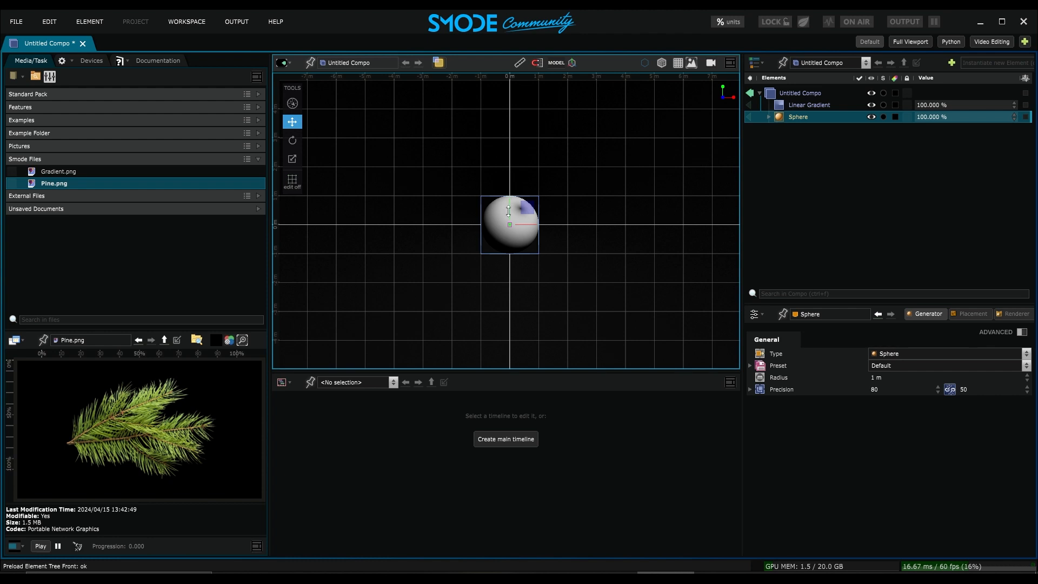
{"action": "left_click_drag", "start_coordinate": [508, 211], "coordinate": [532, 222]}
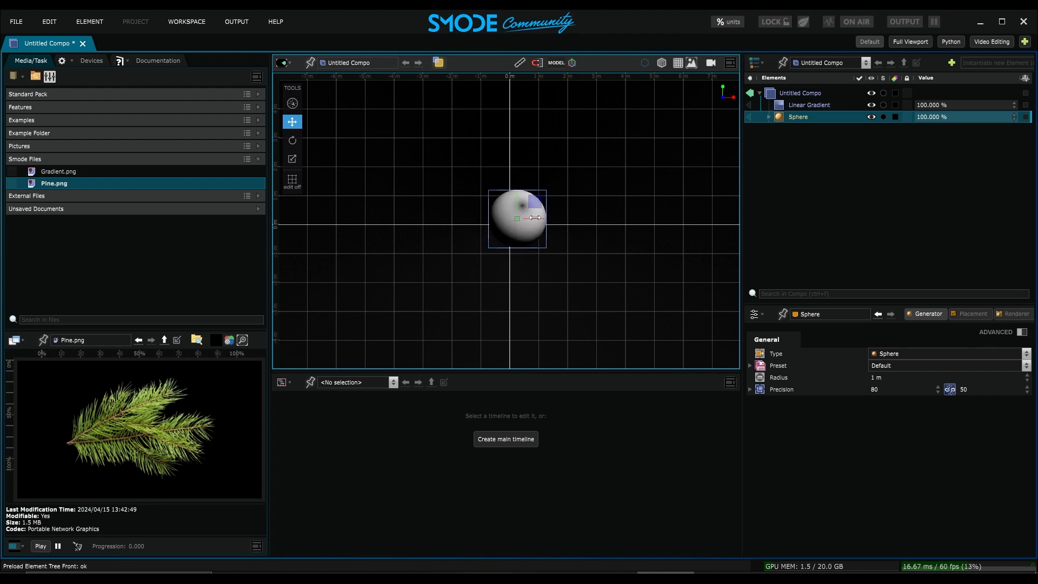
{"action": "key", "text": "ctrl+z"}
{"action": "key", "text": "ctrl+z"}
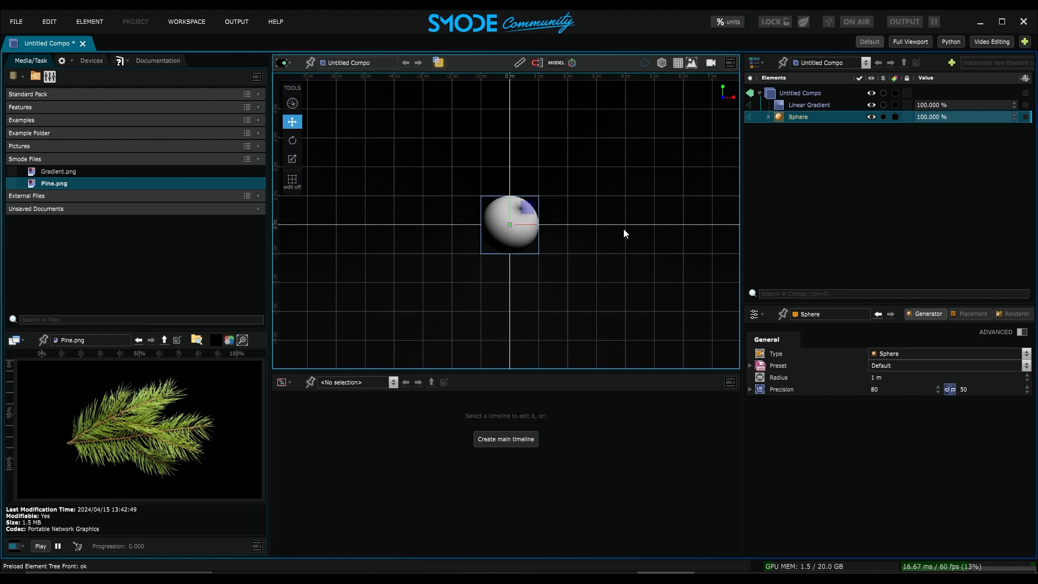
- Return from the front view to the full-size perspective view of the scene
{"action": "double_click", "coordinate": [583, 254]}
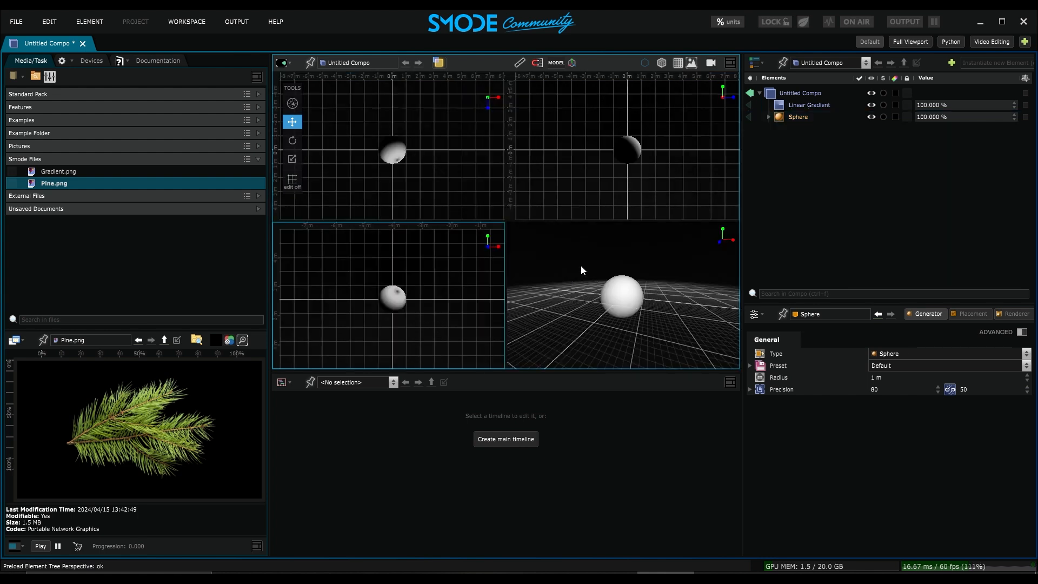
{"action": "double_click", "coordinate": [581, 265]}
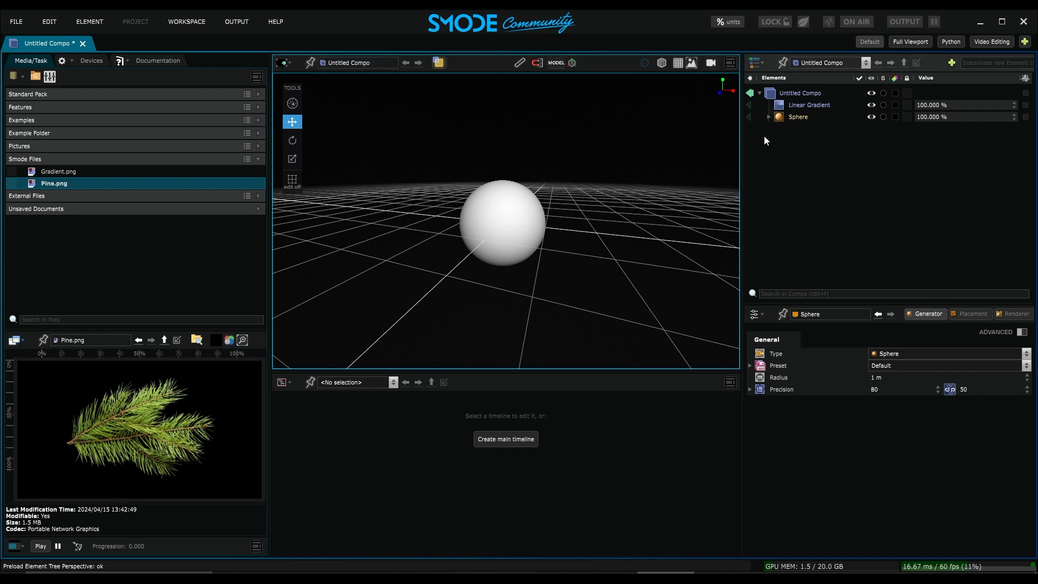
- Change the sphere's placement type to Position Orientation Size and select its Size parameter
{"action": "left_click", "coordinate": [790, 116]}
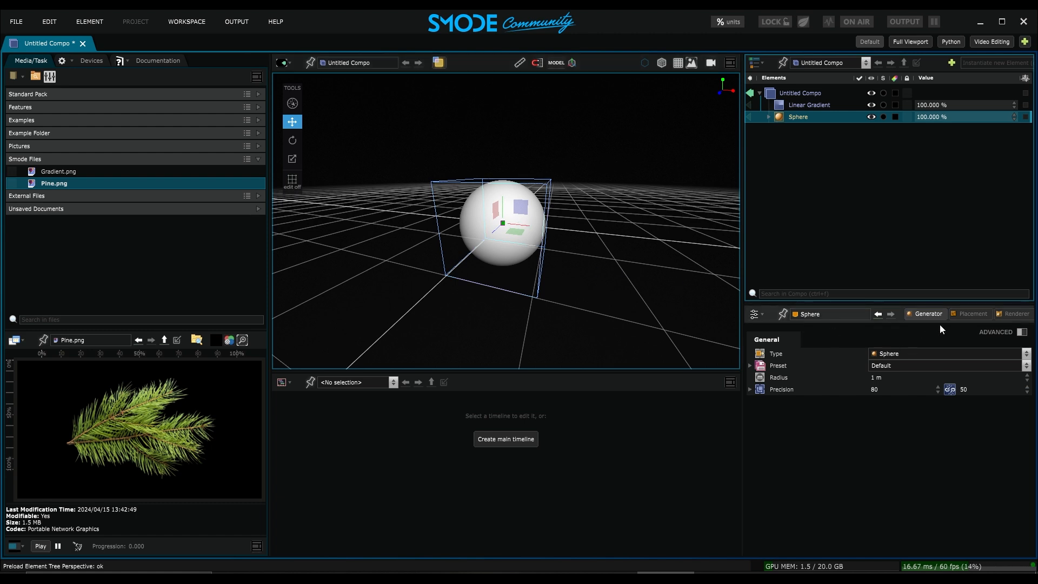
{"action": "left_click", "coordinate": [966, 314]}
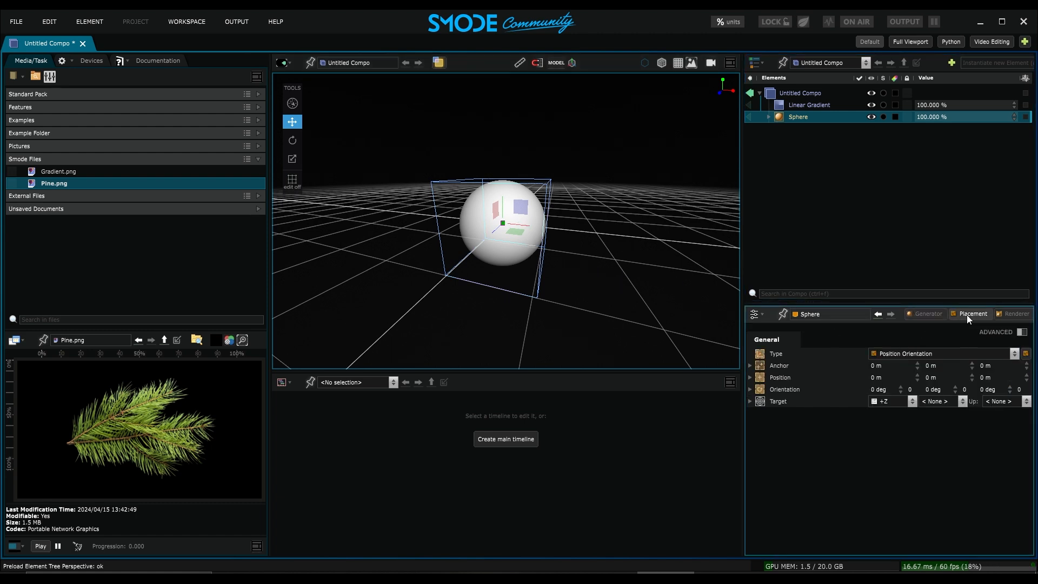
{"action": "left_click", "coordinate": [779, 367]}
{"action": "left_click", "coordinate": [786, 385]}
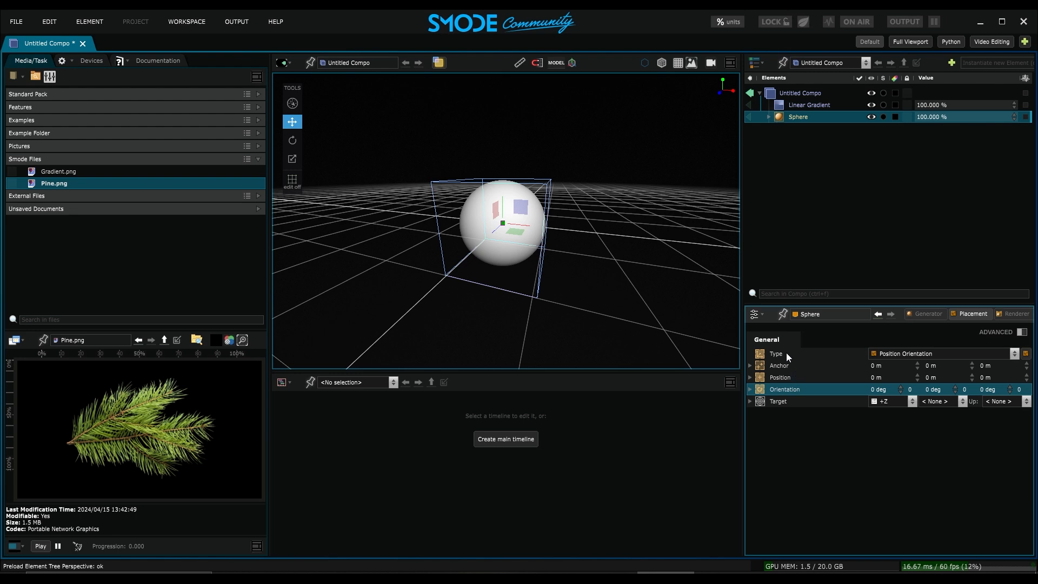
{"action": "left_click", "coordinate": [773, 356]}
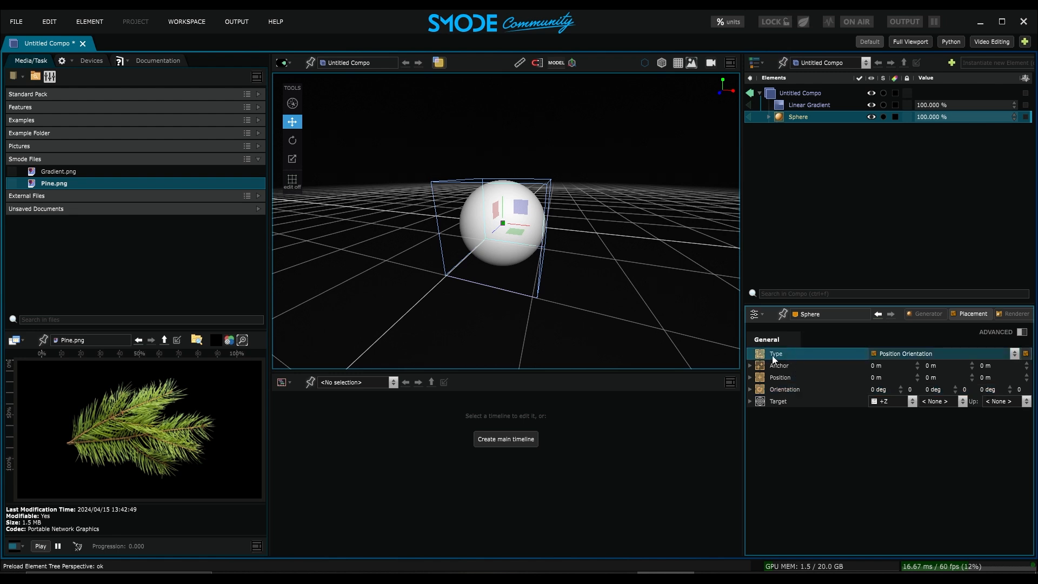
{"action": "left_click", "coordinate": [927, 355]}
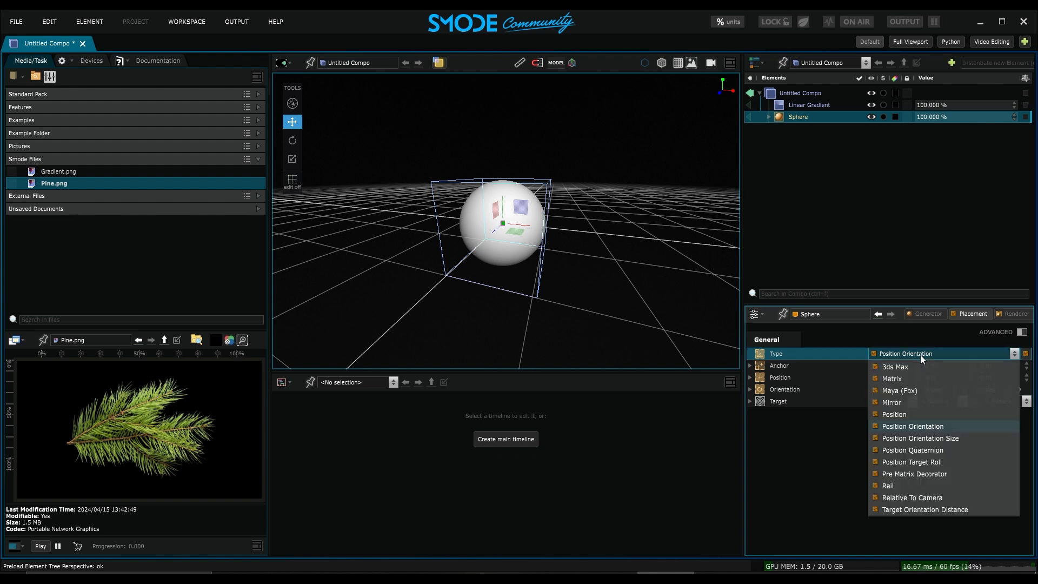
{"action": "left_click", "coordinate": [927, 439]}
{"action": "left_click", "coordinate": [846, 416]}
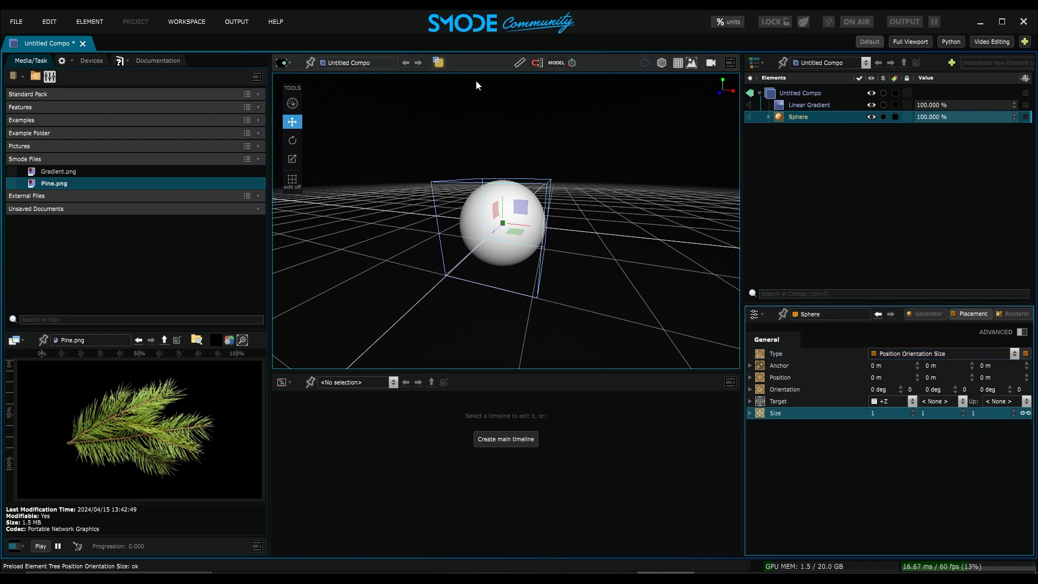
- Switch the viewport back to the composition's rendered view and add a standard Camera to the composition
{"action": "left_click", "coordinate": [437, 62]}
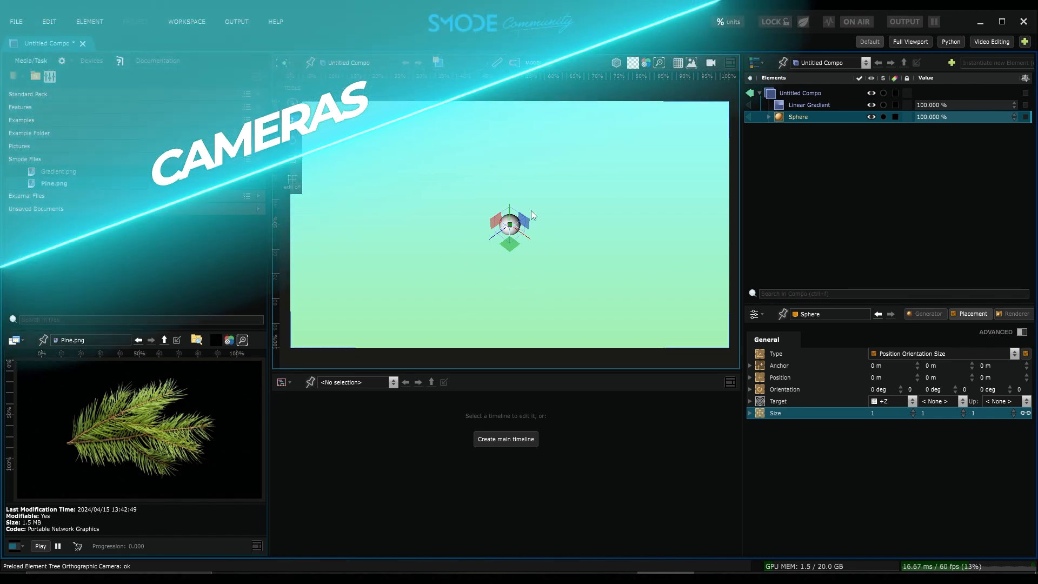
{"action": "right_click", "coordinate": [787, 136]}
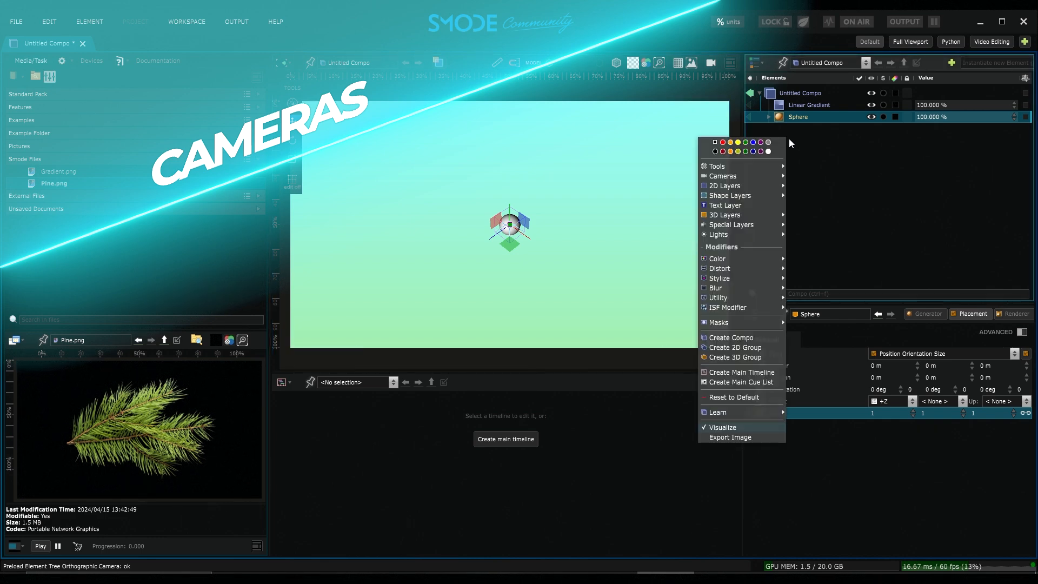
{"action": "mouse_move", "coordinate": [761, 177]}
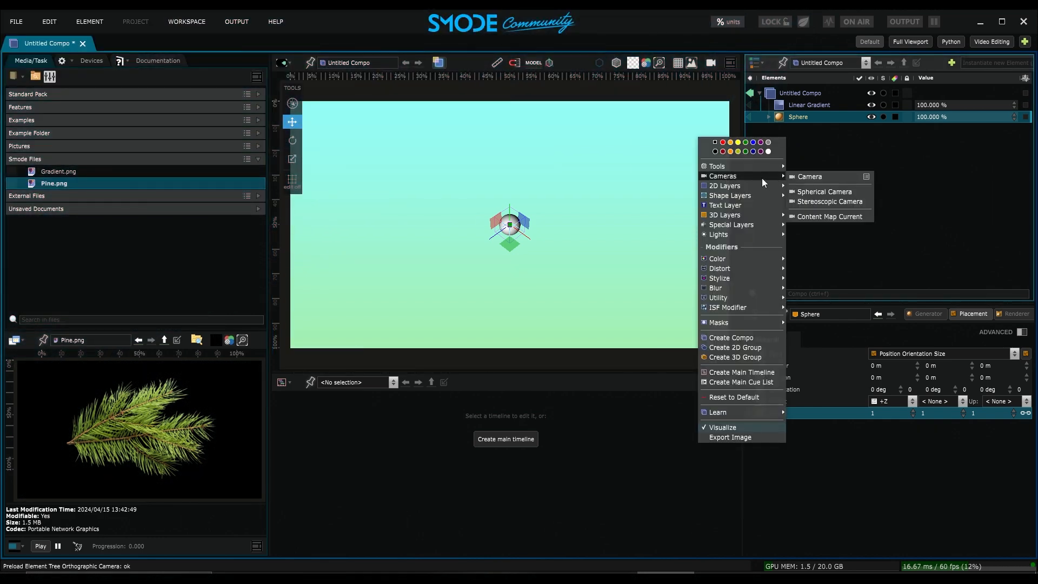
{"action": "left_click", "coordinate": [804, 179]}
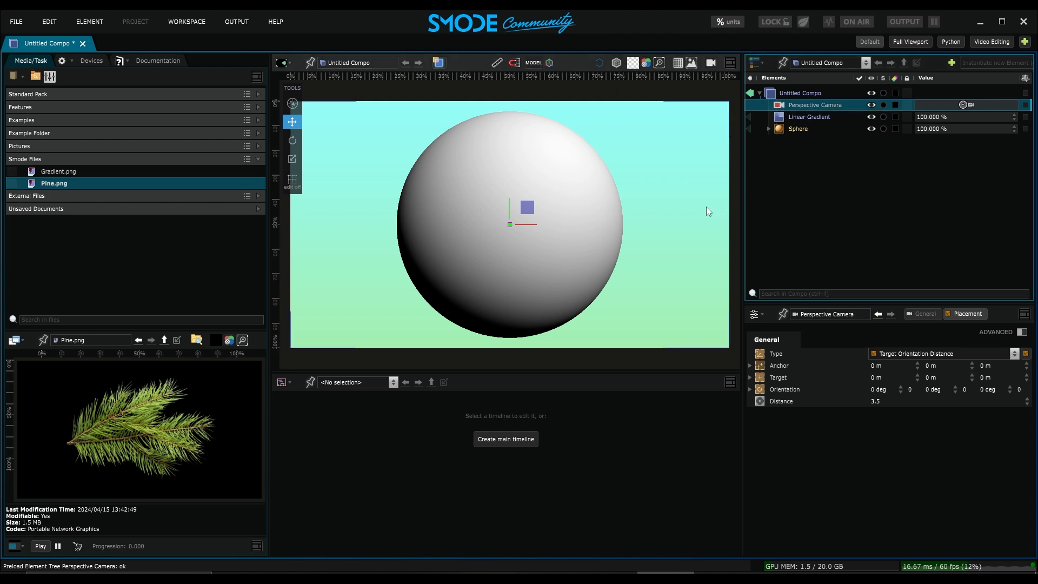
- Examine the perspective camera and its frustum in the 3D scene view, and return to the rendered camera view
{"action": "left_click", "coordinate": [438, 62]}
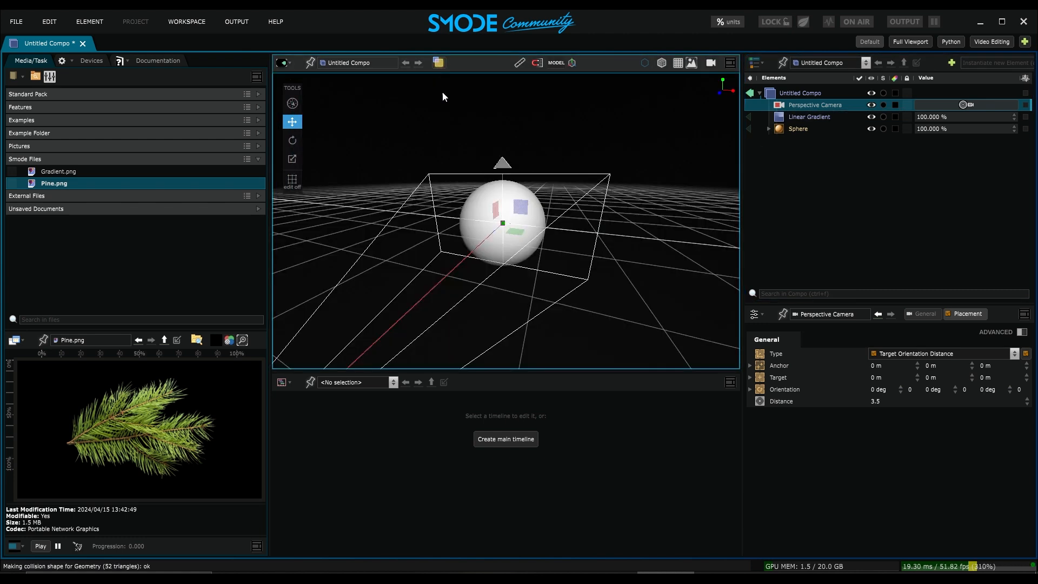
{"action": "scroll", "coordinate": [466, 300], "scroll_direction": "down", "scroll_amount": 3}
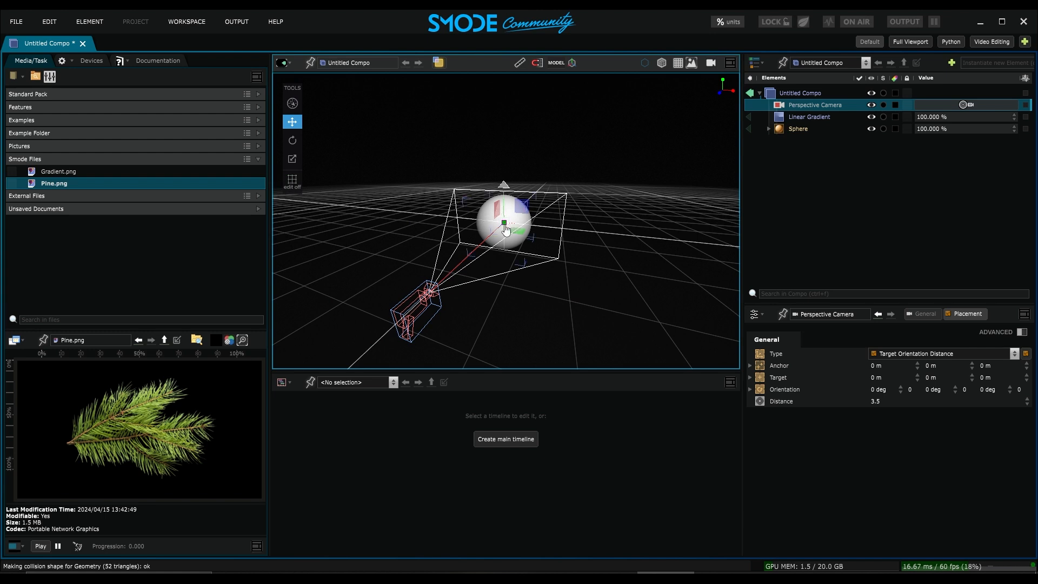
{"action": "left_click", "coordinate": [443, 63]}
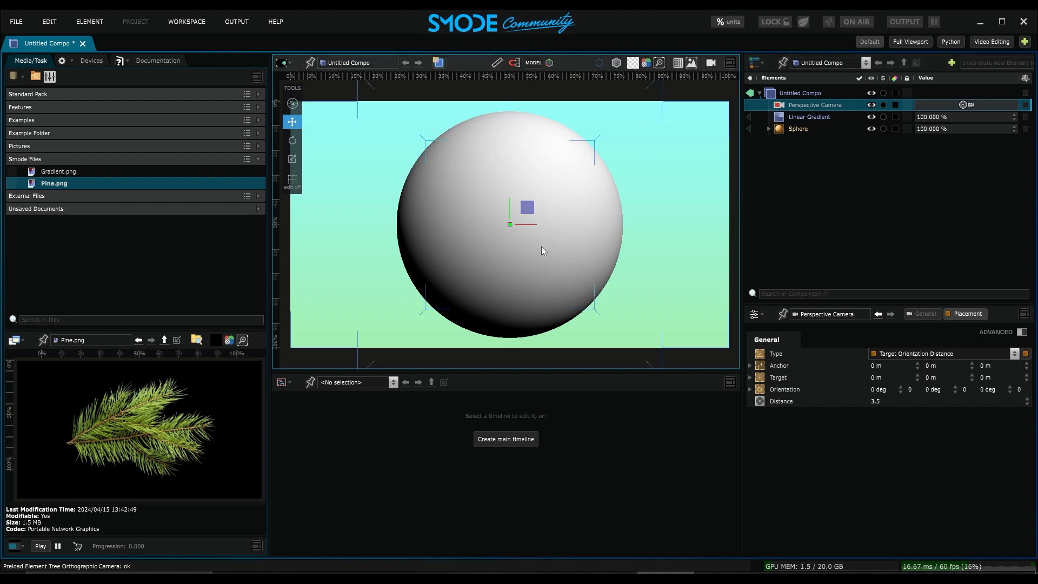
- Orbit the perspective camera around the sphere to an orientation of about -21.8 and 45.3 degrees
{"action": "left_click_drag", "start_coordinate": [534, 248], "coordinate": [597, 216], "text": "alt"}
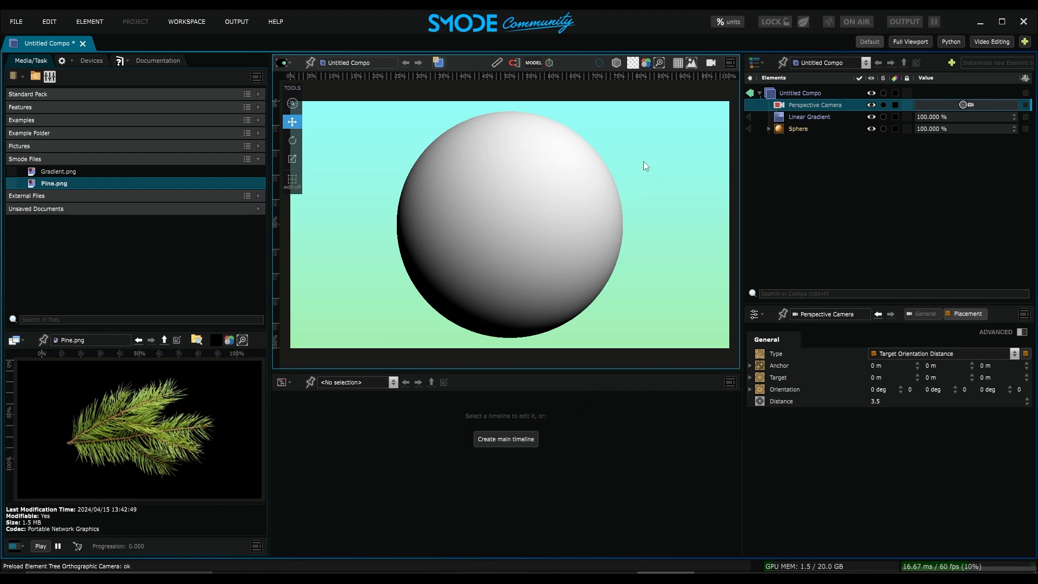
{"action": "left_click_drag", "start_coordinate": [644, 161], "coordinate": [483, 273], "text": "alt"}
{"action": "middle_click_drag", "start_coordinate": [483, 274], "coordinate": [572, 198], "text": "alt"}
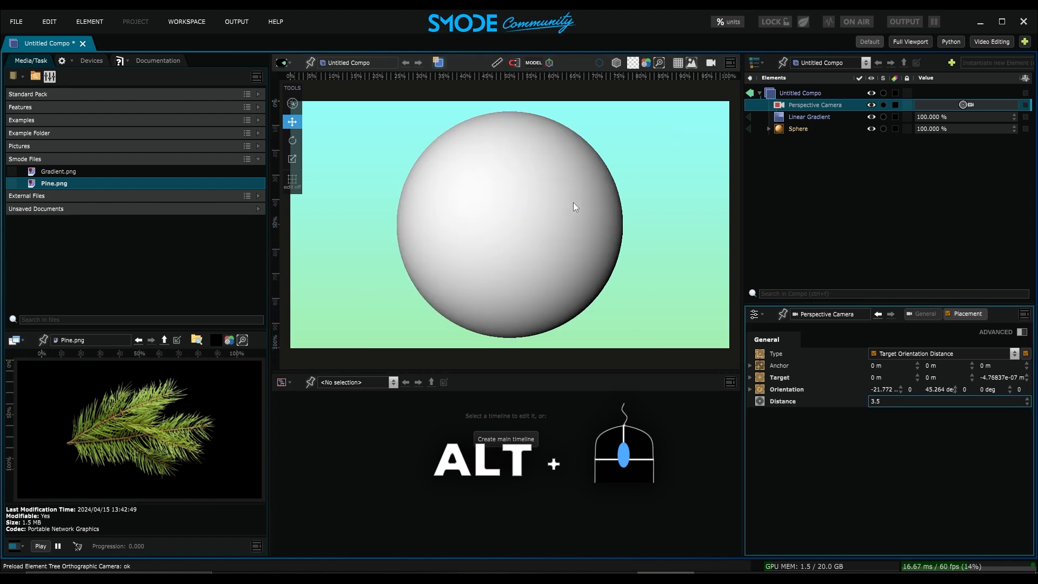
- Dolly the perspective camera in and out, leaving its distance at about 3.86, and deselect it
{"action": "scroll", "coordinate": [572, 202], "scroll_direction": "down", "scroll_amount": 3, "text": "alt"}
{"action": "scroll", "coordinate": [574, 221], "scroll_direction": "up", "scroll_amount": 4, "text": "alt"}
{"action": "scroll", "coordinate": [575, 223], "scroll_direction": "down", "scroll_amount": 3, "text": "alt"}
{"action": "scroll", "coordinate": [575, 225], "scroll_direction": "up", "scroll_amount": 4, "text": "alt"}
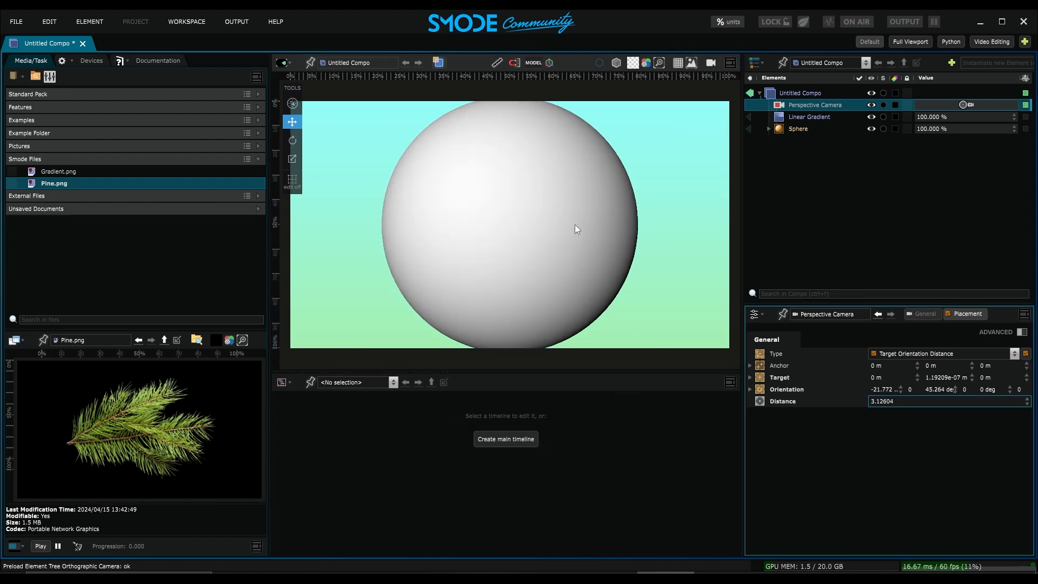
{"action": "scroll", "coordinate": [575, 227], "scroll_direction": "down", "scroll_amount": 3, "text": "alt"}
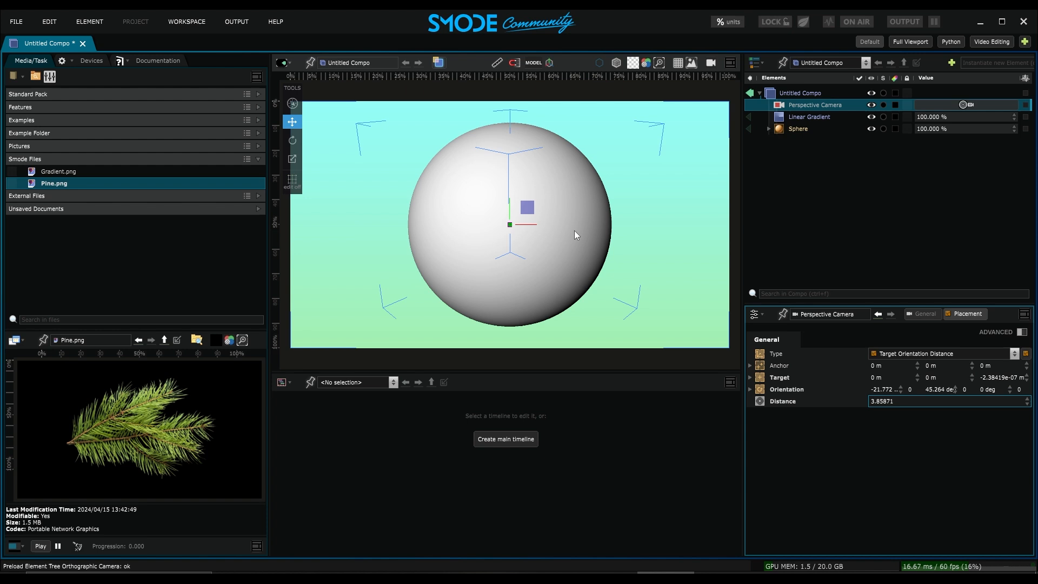
{"action": "left_click", "coordinate": [659, 145]}
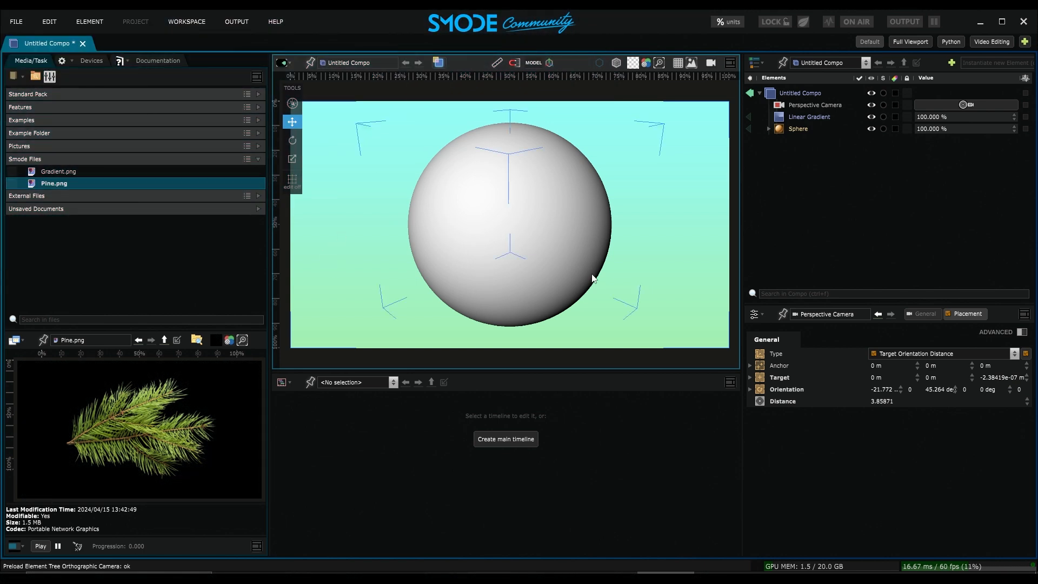
- Split the viewport horizontally into two and show the 3D scene in one, zoomed out to include the camera
{"action": "left_click", "coordinate": [730, 64]}
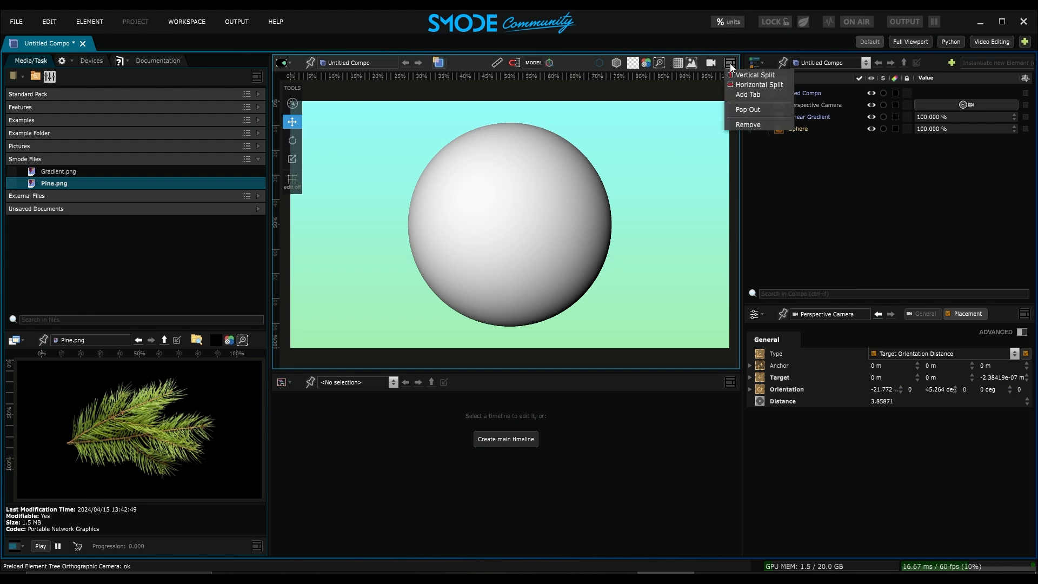
{"action": "left_click", "coordinate": [753, 83]}
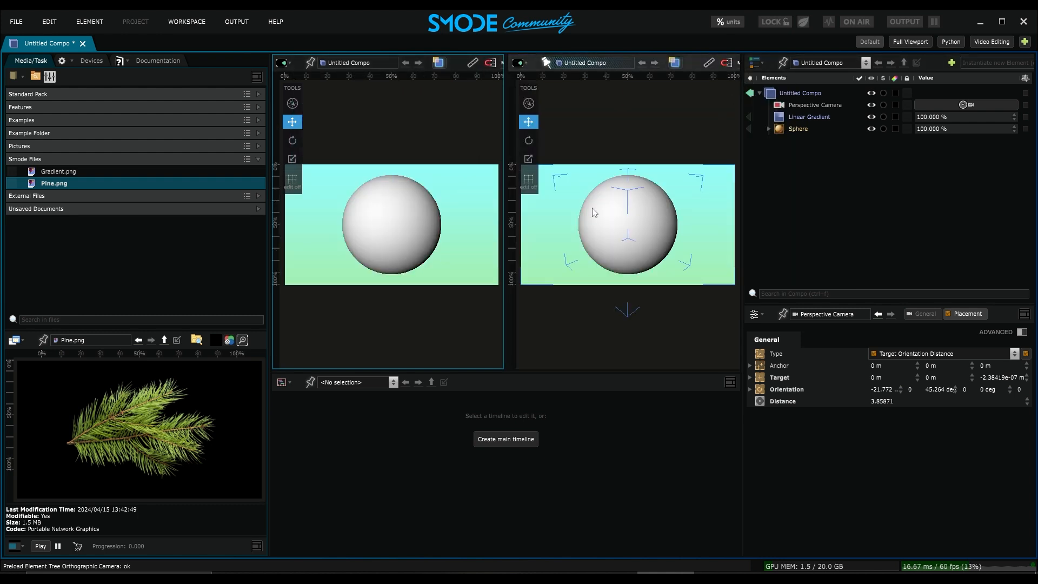
{"action": "left_click", "coordinate": [438, 62]}
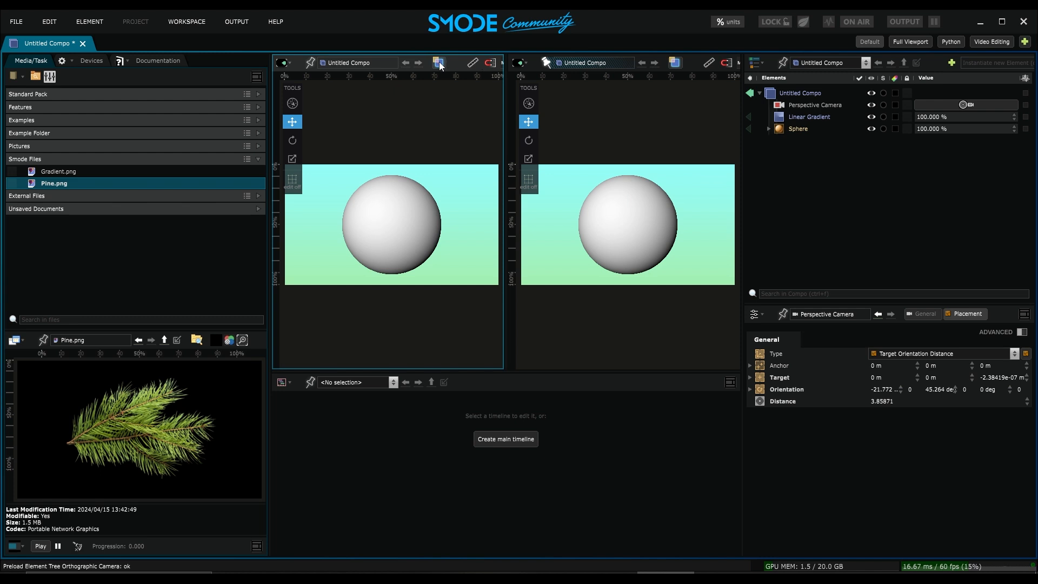
{"action": "scroll", "coordinate": [438, 232], "scroll_direction": "down", "scroll_amount": 5}
- Select the perspective camera in the 3D scene and shift its target to about 0.38, -0.02, -0.12 m
{"action": "left_click", "coordinate": [438, 231]}
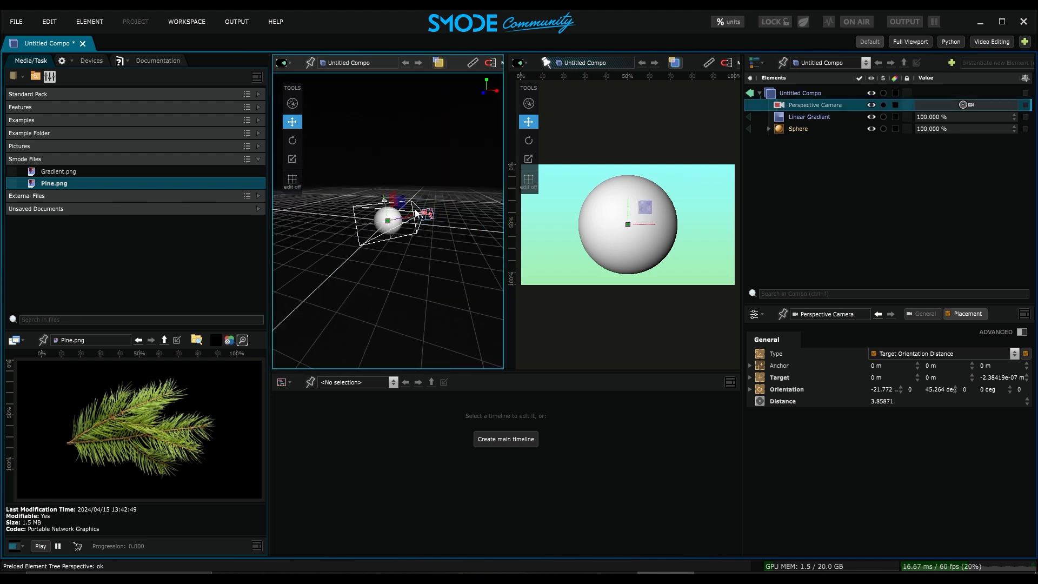
{"action": "mouse_move", "coordinate": [388, 226]}
{"action": "left_mouse_down"}
{"action": "mouse_move", "coordinate": [381, 219]}
{"action": "mouse_move", "coordinate": [385, 230]}
{"action": "mouse_move", "coordinate": [370, 234]}
{"action": "mouse_move", "coordinate": [419, 213]}
{"action": "mouse_move", "coordinate": [385, 195]}
{"action": "mouse_move", "coordinate": [407, 212]}
{"action": "mouse_move", "coordinate": [394, 223]}
{"action": "left_mouse_up"}
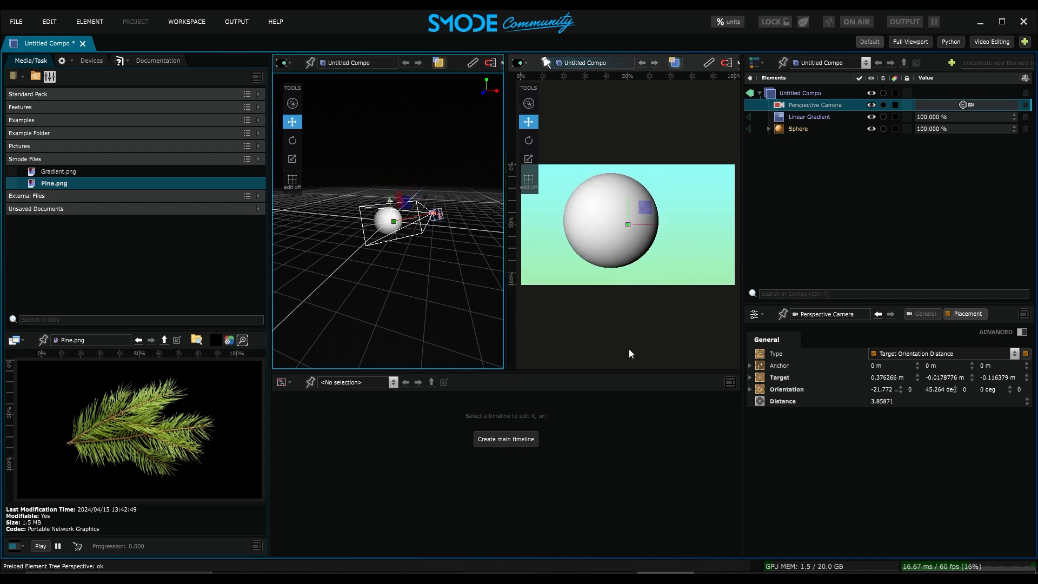
- Reset the perspective camera's target to 0 m on all axes and its orientation to 0 deg
{"action": "right_click", "coordinate": [917, 377]}
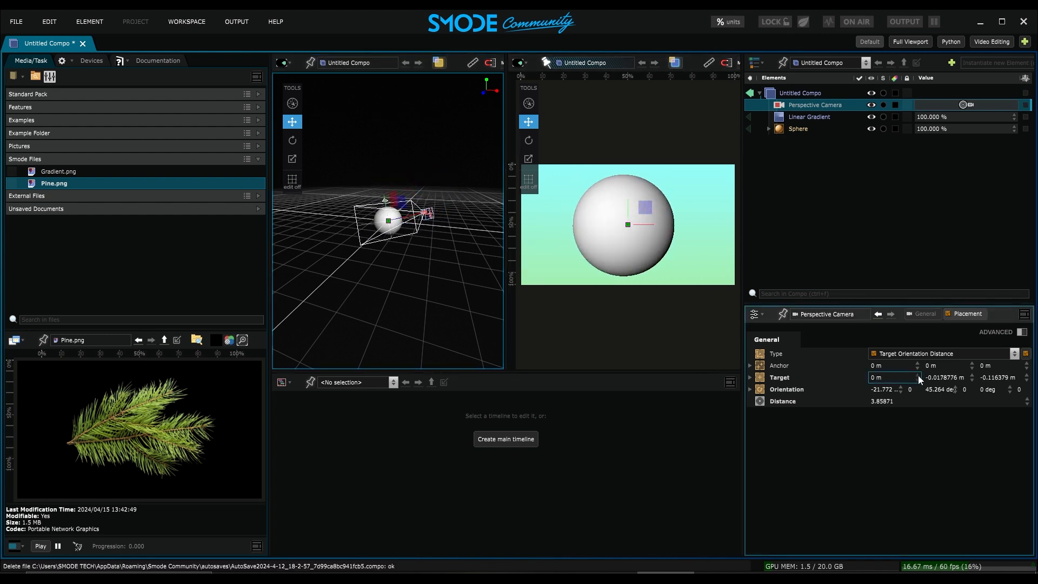
{"action": "right_click", "coordinate": [971, 378]}
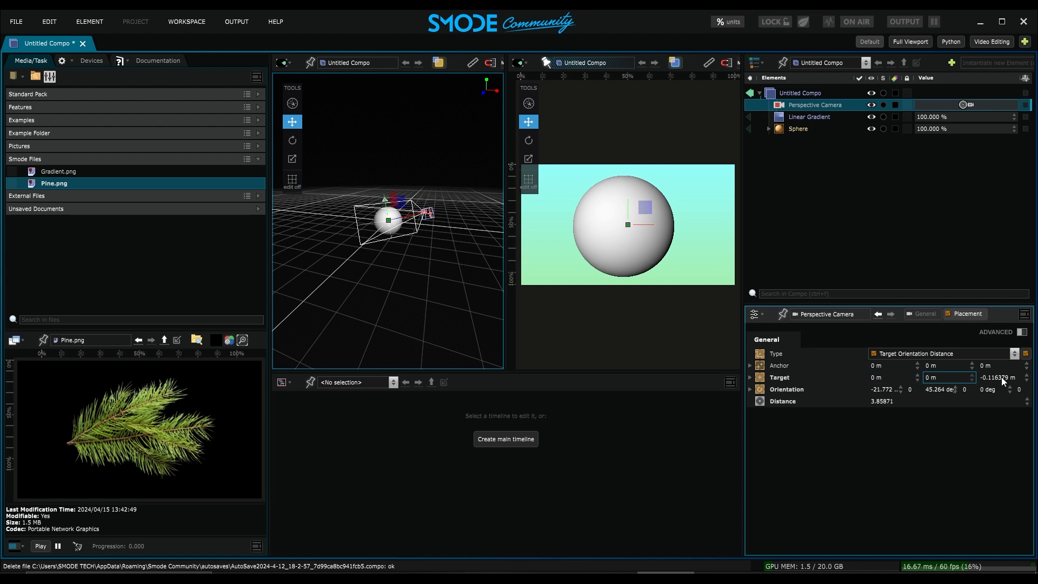
{"action": "right_click", "coordinate": [1027, 377]}
{"action": "right_click", "coordinate": [956, 388]}
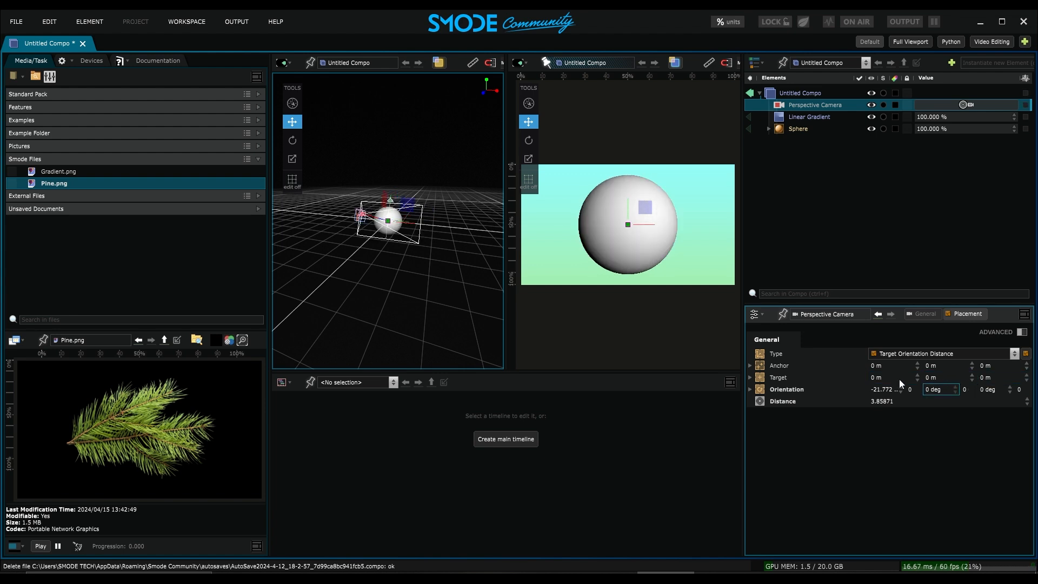
{"action": "right_click", "coordinate": [901, 389]}
- Set the perspective camera's distance to 3.5
{"action": "left_click", "coordinate": [910, 405]}
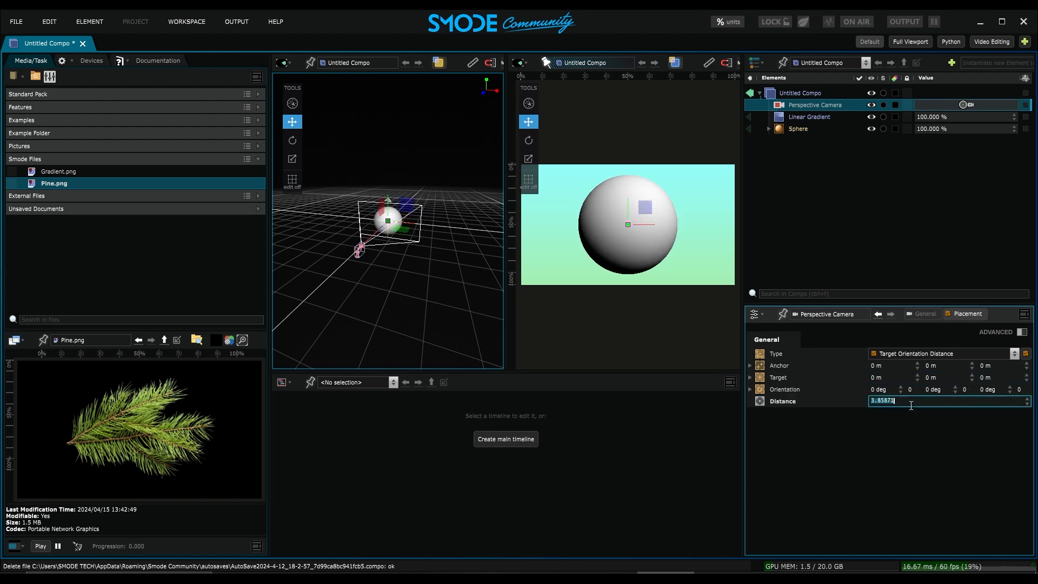
{"action": "type", "text": "3.5"}
{"action": "key", "text": "Return"}
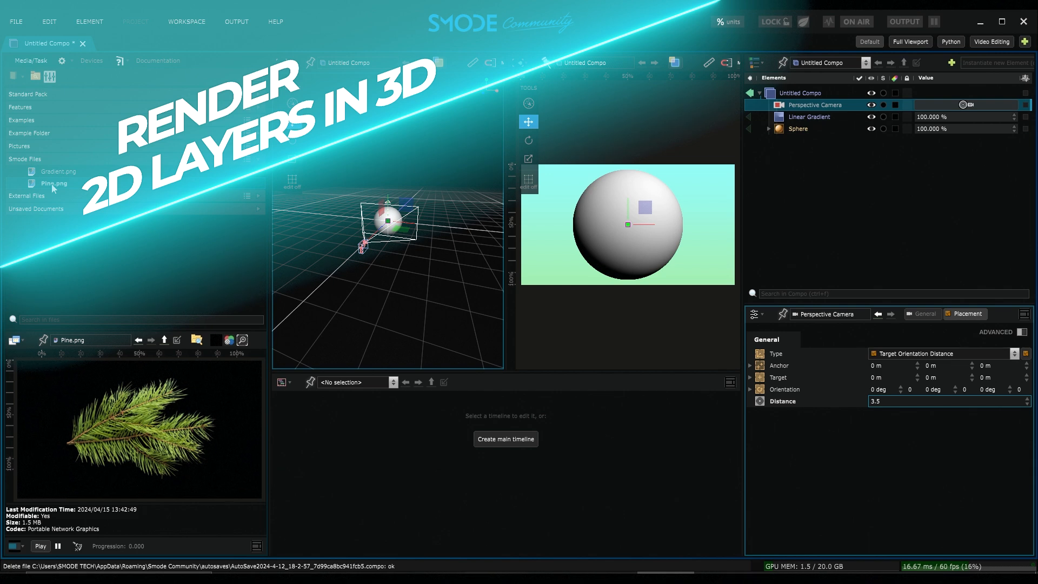
- Add Pine.png to the composition directly below the Sphere element and set its renderer type to 3D Renderer
{"action": "left_click_drag", "start_coordinate": [54, 184], "coordinate": [796, 119]}
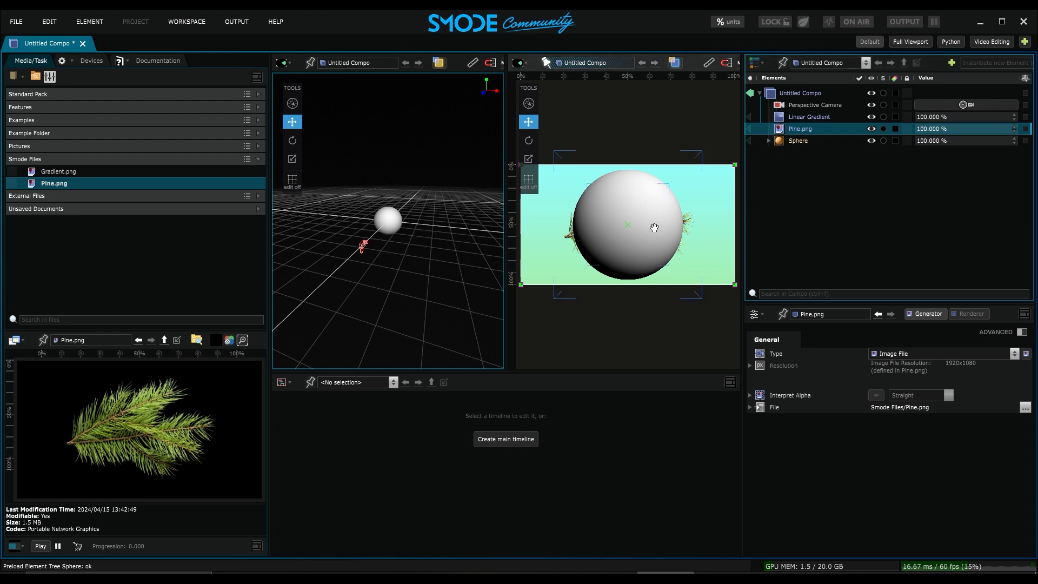
{"action": "left_click_drag", "start_coordinate": [792, 135], "coordinate": [781, 146]}
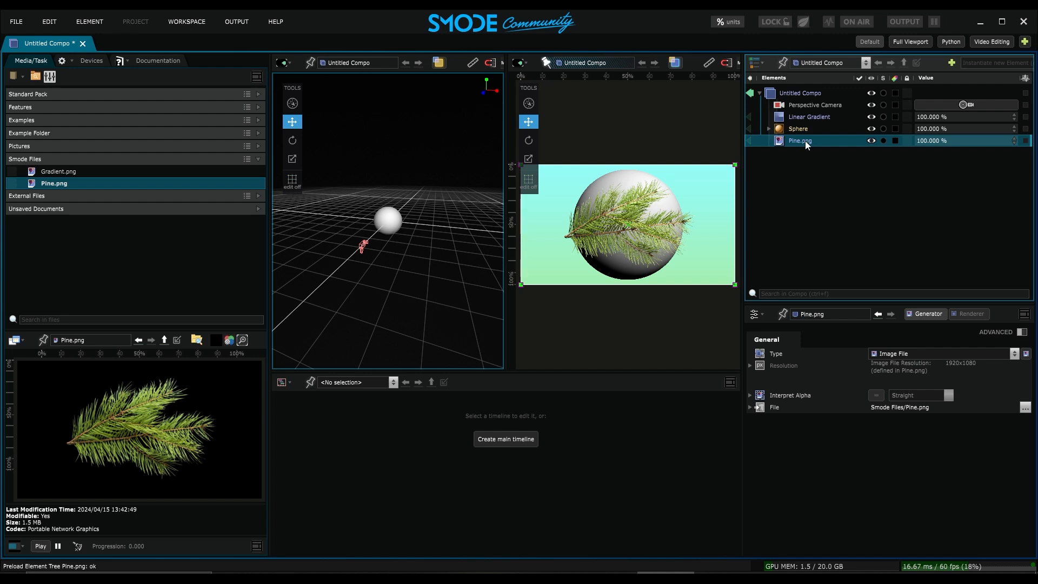
{"action": "left_click", "coordinate": [973, 315]}
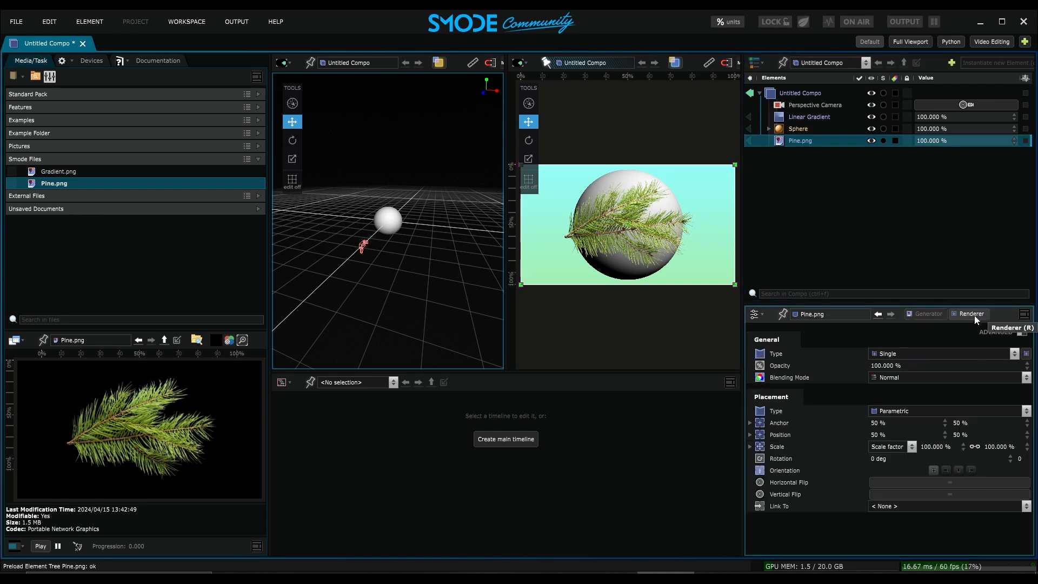
{"action": "left_click", "coordinate": [784, 356]}
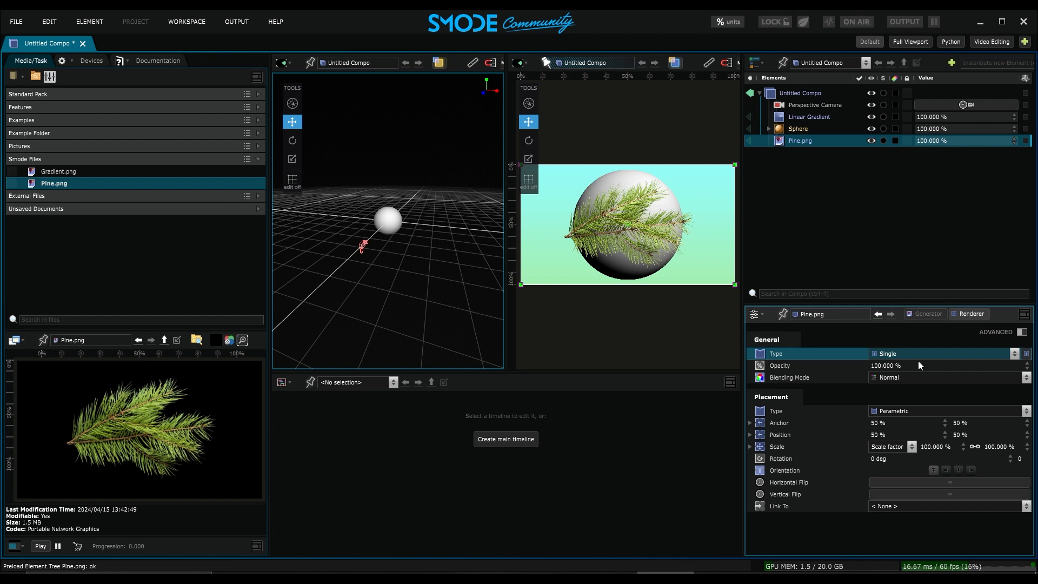
{"action": "left_click", "coordinate": [891, 355]}
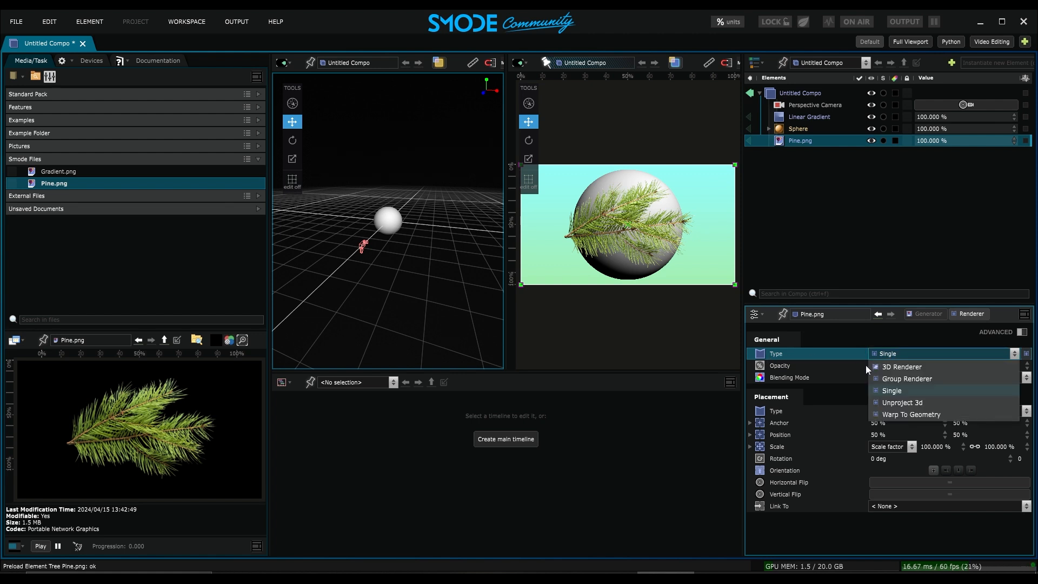
{"action": "left_click", "coordinate": [900, 366]}
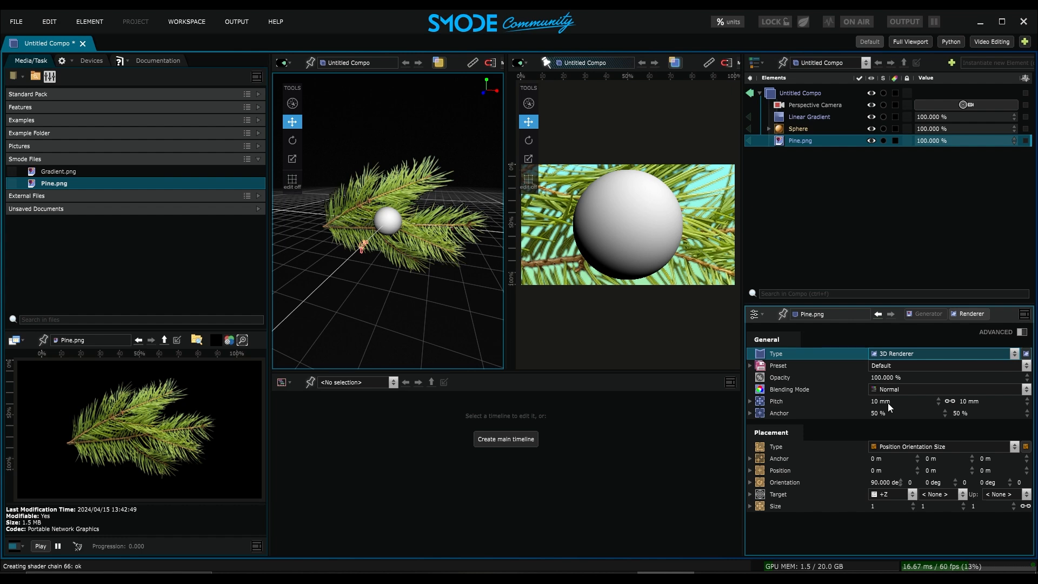
- Reduce the pine layer's pitch to about 1.643 mm and set its position to about -1.16, 0, 1.41 m
{"action": "left_click_drag", "start_coordinate": [889, 403], "coordinate": [889, 442]}
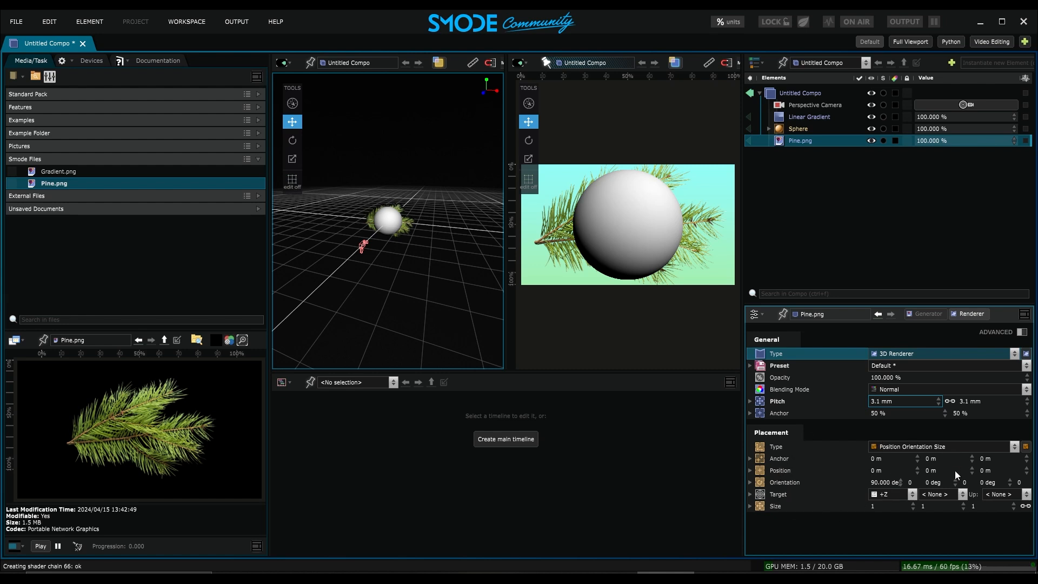
{"action": "left_click_drag", "start_coordinate": [994, 473], "coordinate": [994, 398]}
{"action": "left_click_drag", "start_coordinate": [887, 471], "coordinate": [887, 548]}
{"action": "left_click_drag", "start_coordinate": [987, 470], "coordinate": [987, 469]}
{"action": "left_click_drag", "start_coordinate": [973, 401], "coordinate": [973, 479]}
{"action": "left_click_drag", "start_coordinate": [885, 472], "coordinate": [885, 446]}
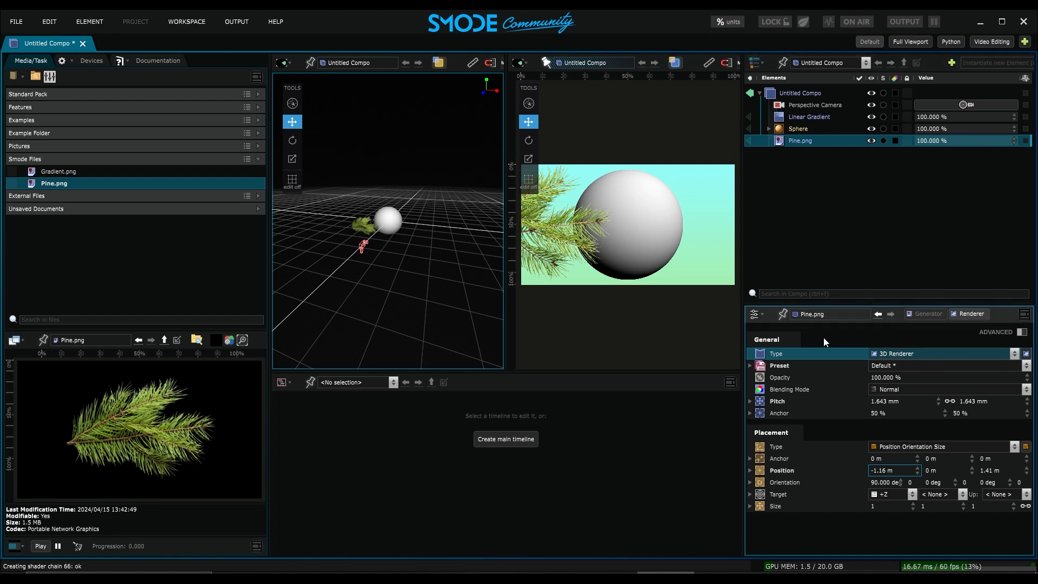
- Add a second 3D renderer to Pine.png, positioned at about 1.16, 0.39, 1.41 m with an orientation of about 84.9, 0, -143.8 deg
{"action": "key", "text": "ctrl+shift+a"}
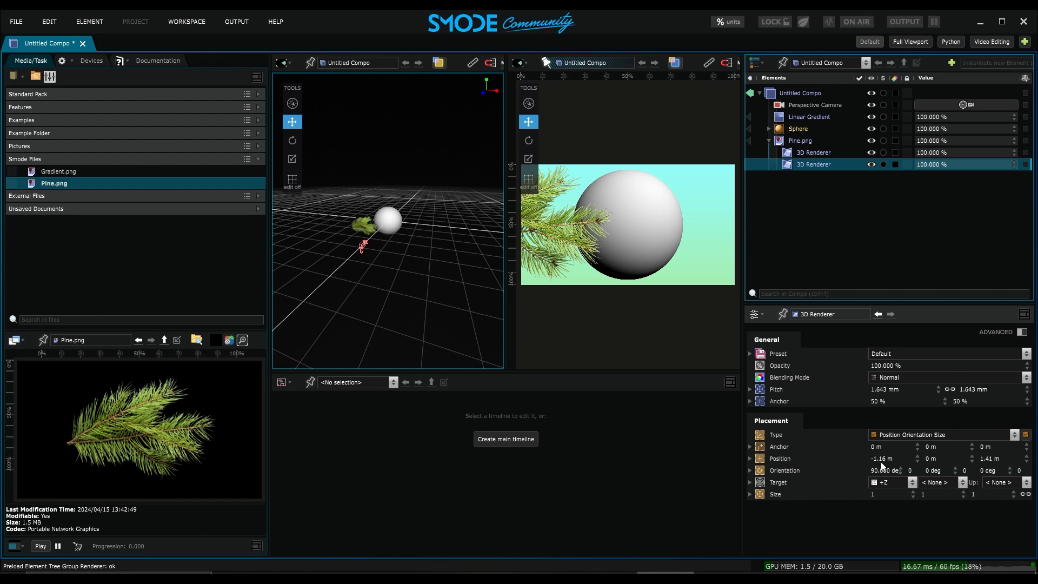
{"action": "left_click_drag", "start_coordinate": [882, 466], "coordinate": [884, 473]}
{"action": "left_click_drag", "start_coordinate": [991, 469], "coordinate": [994, 469]}
{"action": "left_click_drag", "start_coordinate": [930, 458], "coordinate": [933, 459]}
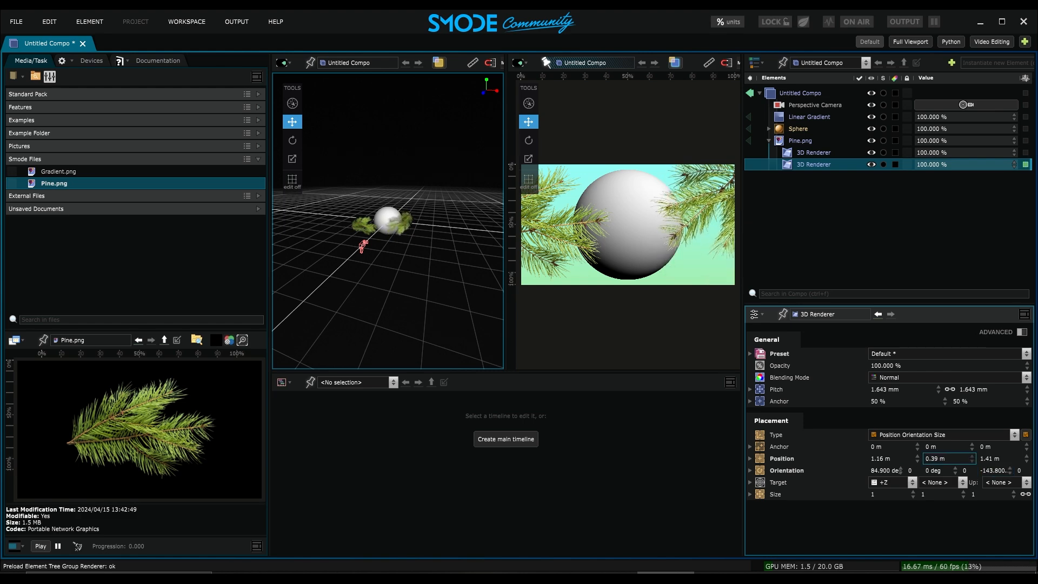
- Move the perspective camera's target slightly in the 3D scene to check the branches' depth, and select the Pine.png layer
{"action": "left_click", "coordinate": [815, 105]}
{"action": "left_click_drag", "start_coordinate": [380, 226], "coordinate": [415, 234]}
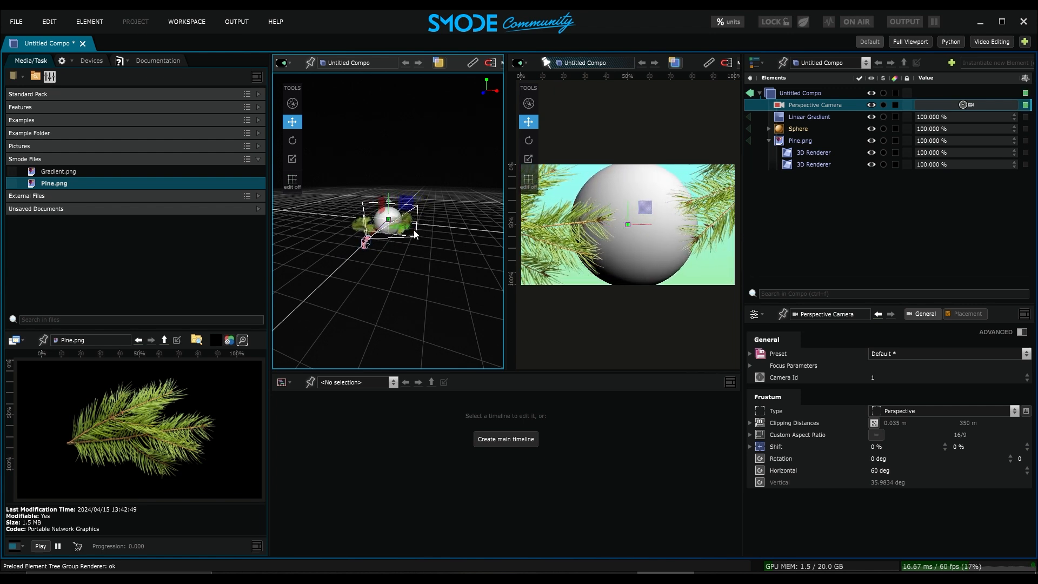
{"action": "left_click", "coordinate": [801, 141]}
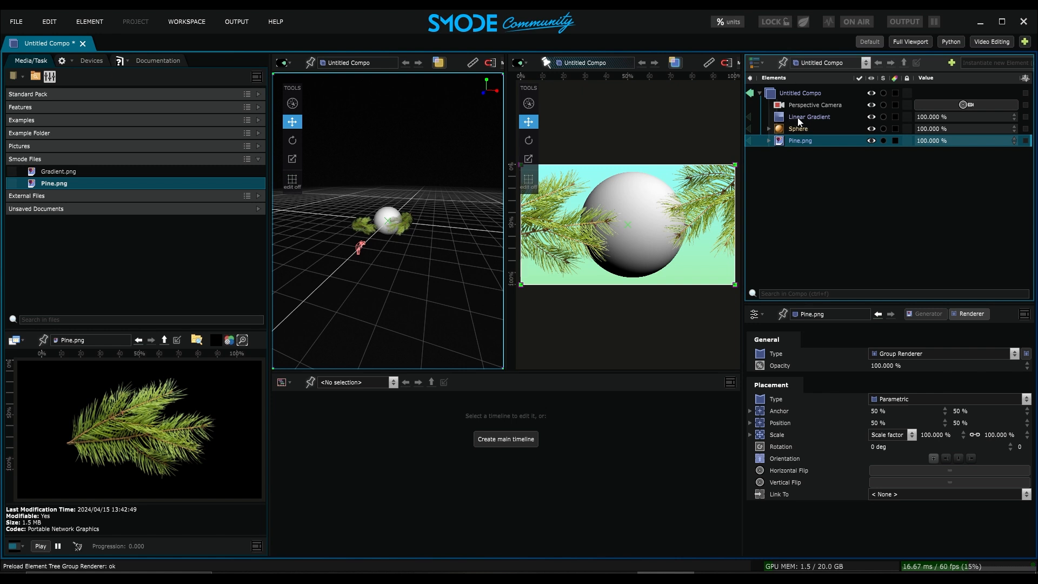
- Change the Linear Gradient layer's renderer type to 3D Renderer
{"action": "left_click", "coordinate": [816, 118]}
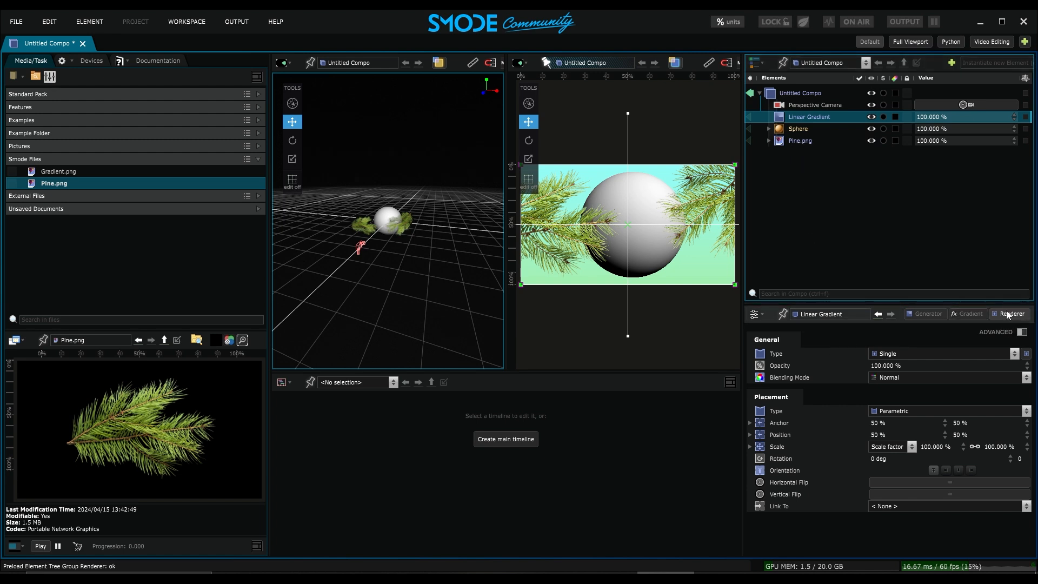
{"action": "left_click", "coordinate": [907, 353]}
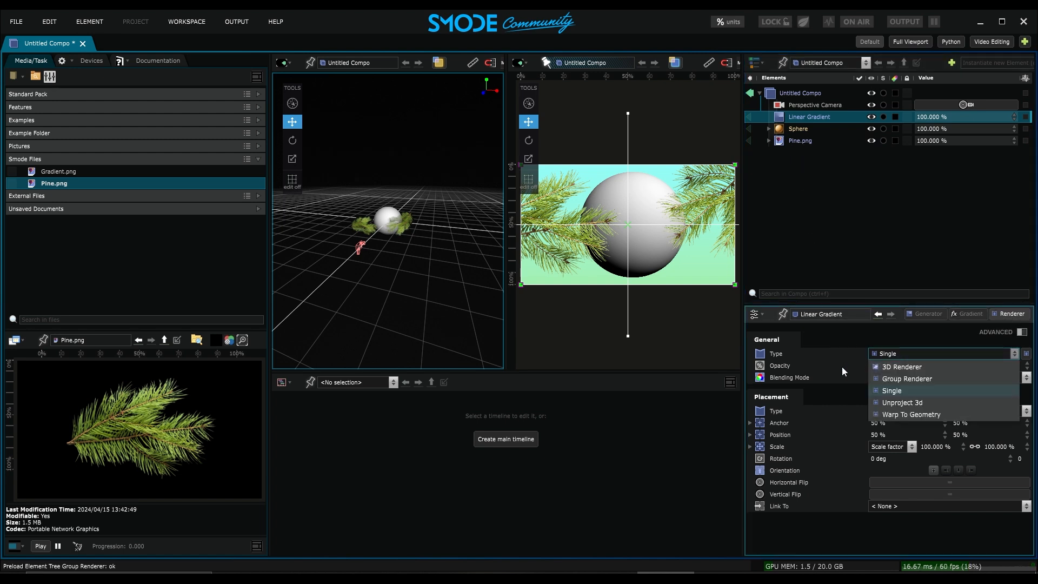
{"action": "left_click", "coordinate": [892, 365]}
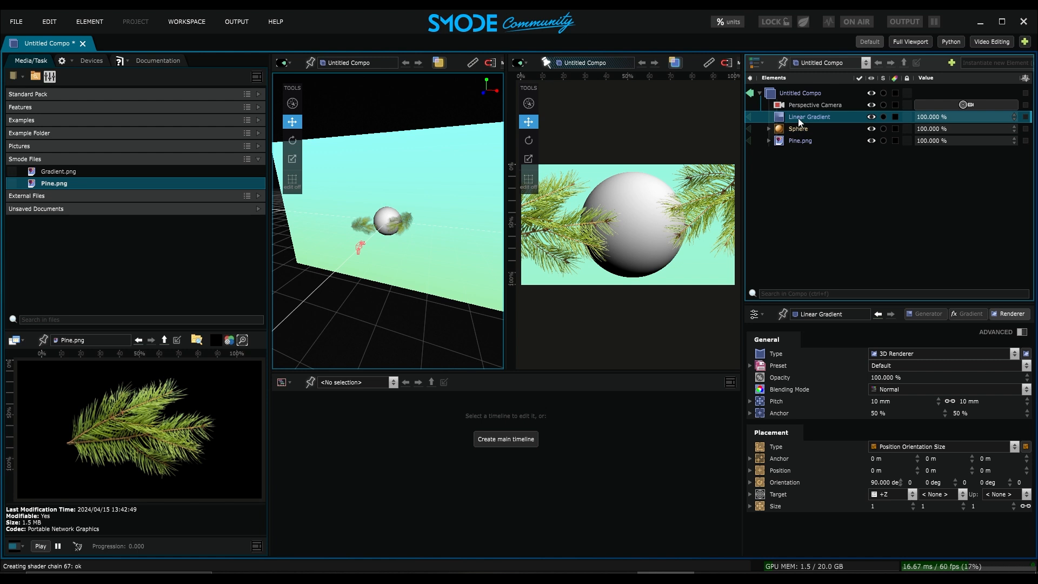
- Transform the Linear Gradient layer into a 3D layer plane and expand it to the gradient map in its diffuse channel
{"action": "right_click", "coordinate": [799, 120]}
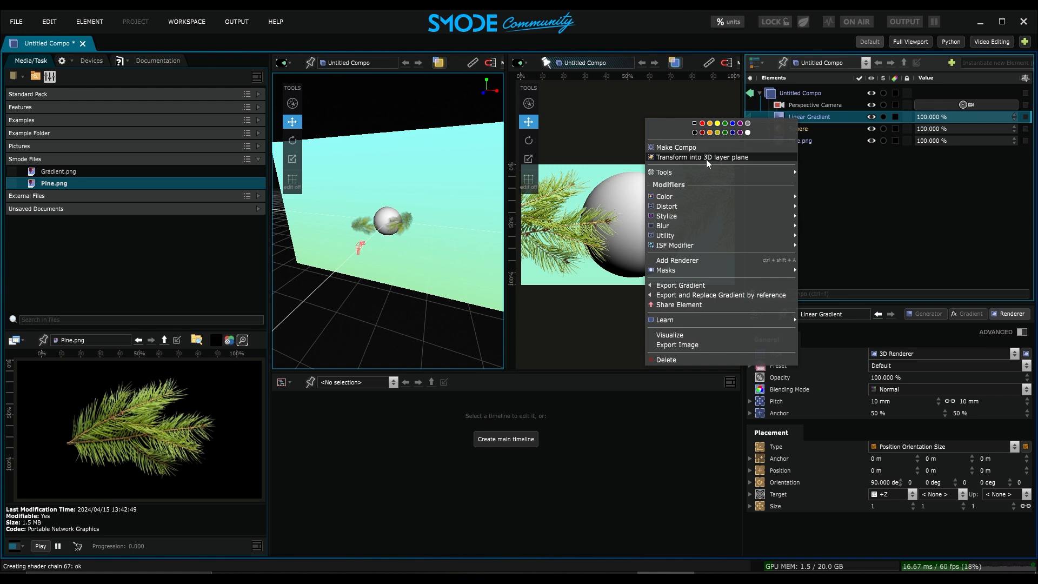
{"action": "left_click", "coordinate": [732, 156]}
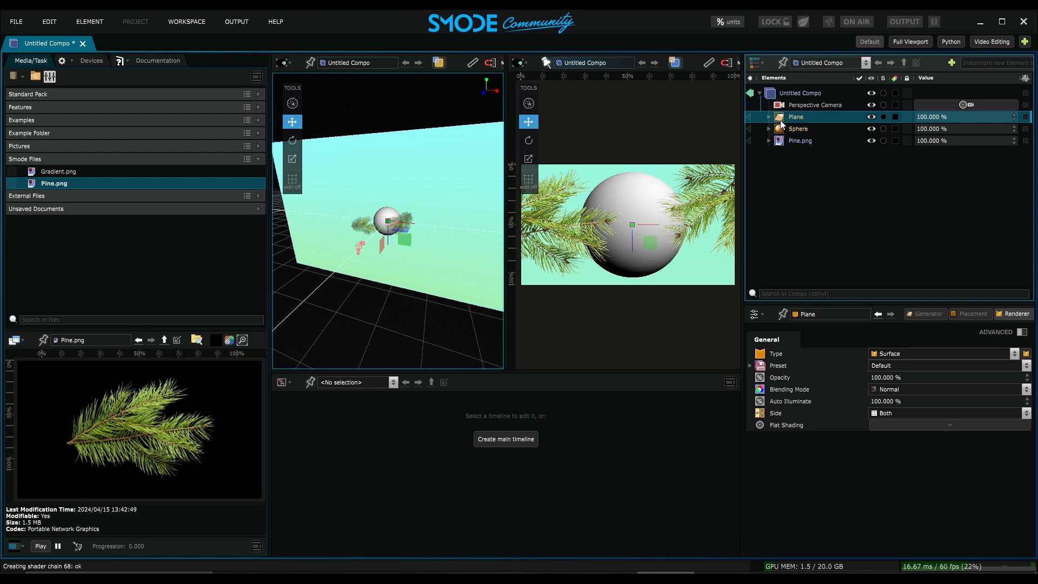
{"action": "left_click", "coordinate": [768, 117]}
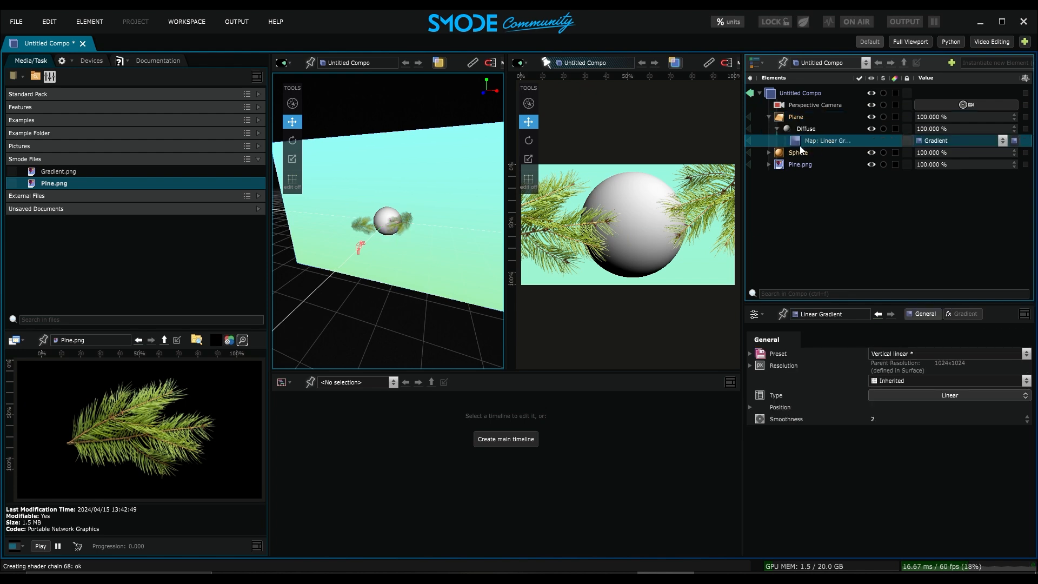